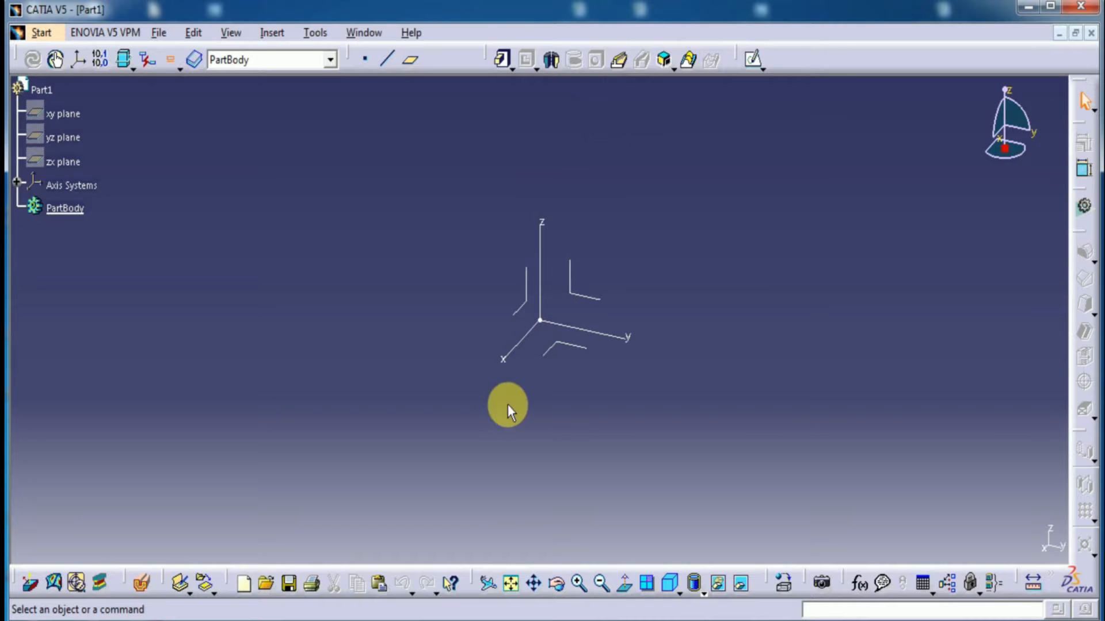
Step: Sketch a large rectangle centred on the origin on the XY plane and exit the sketch
left_click(549, 351)
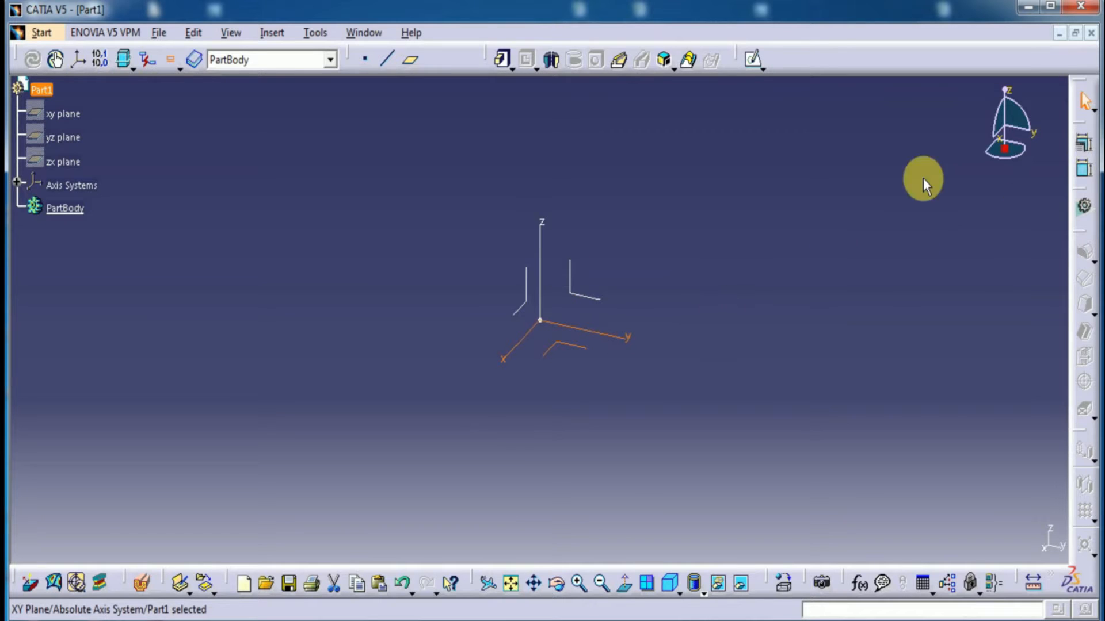
left_click(750, 60)
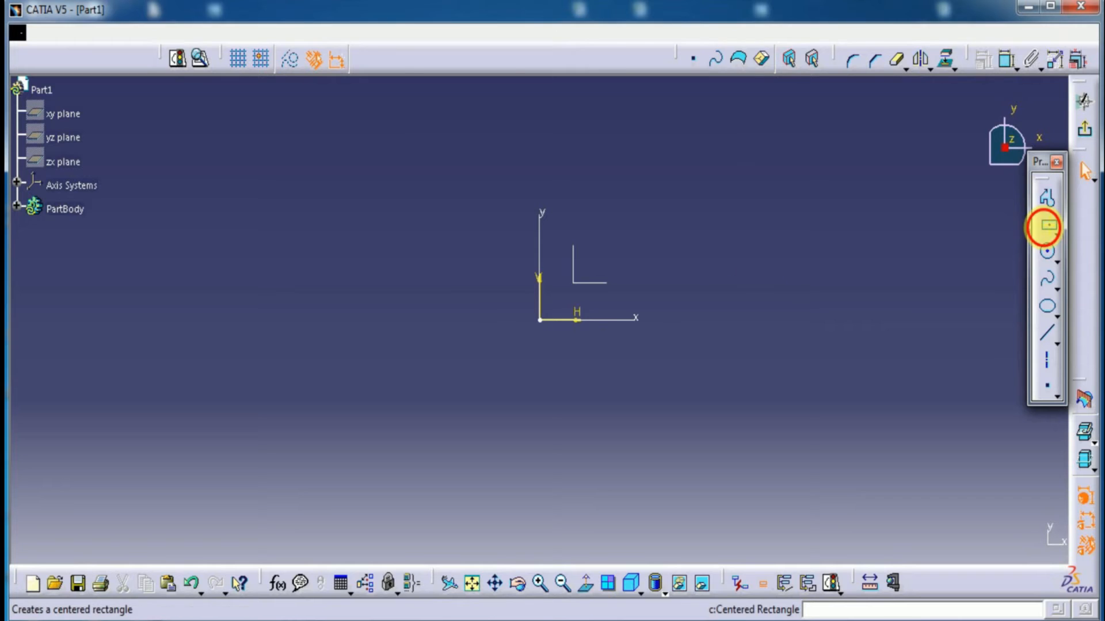
left_click(1047, 223)
left_click(538, 320)
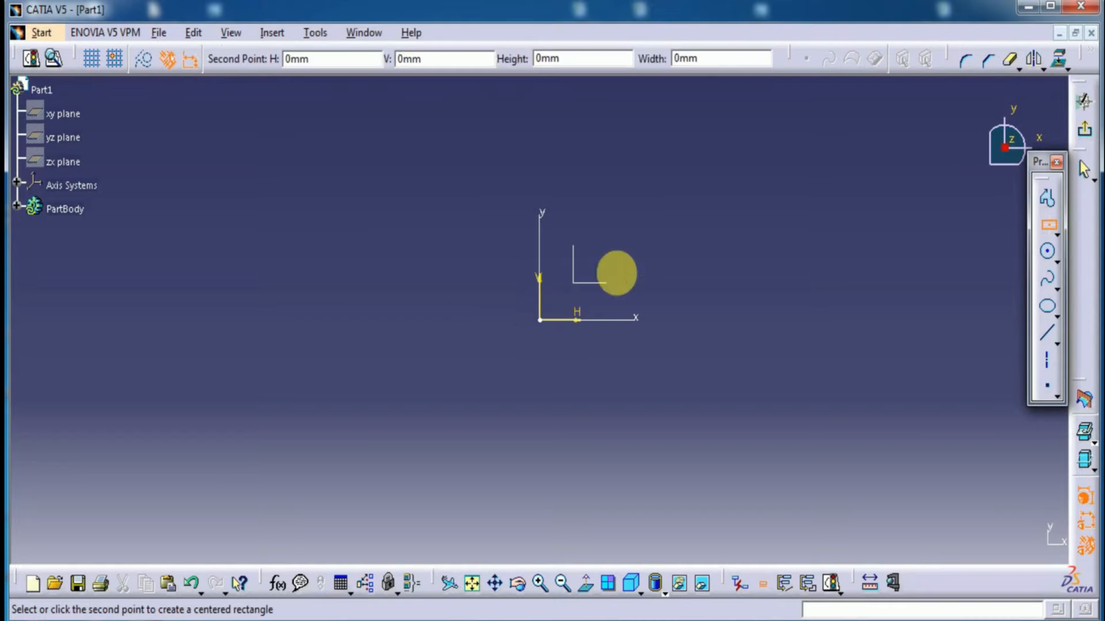
left_click(821, 117)
left_click(884, 144)
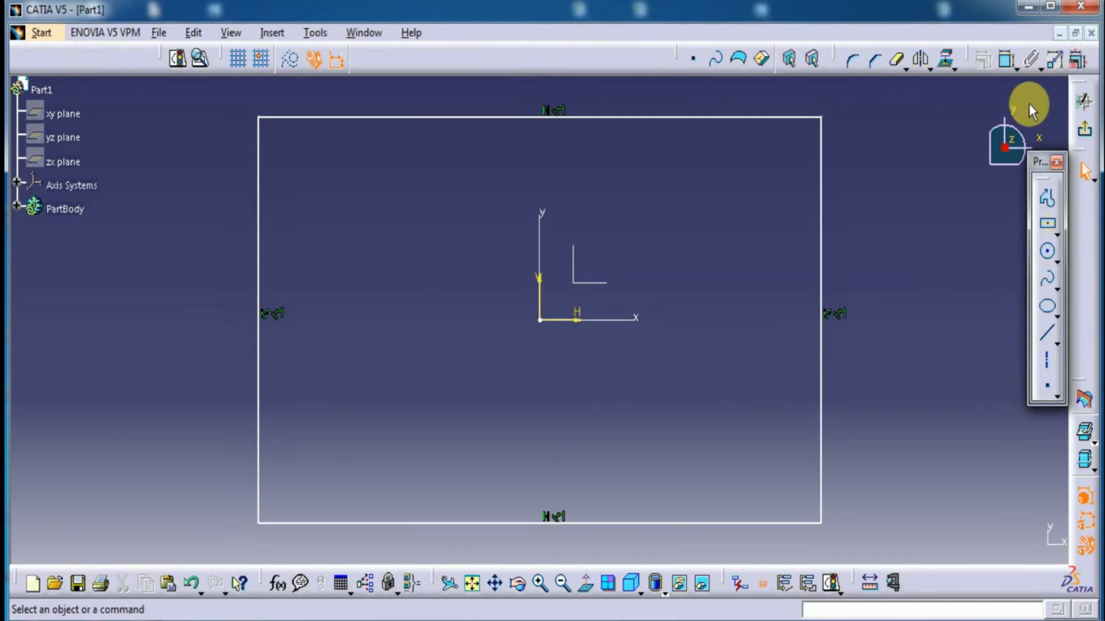
left_click(1087, 134)
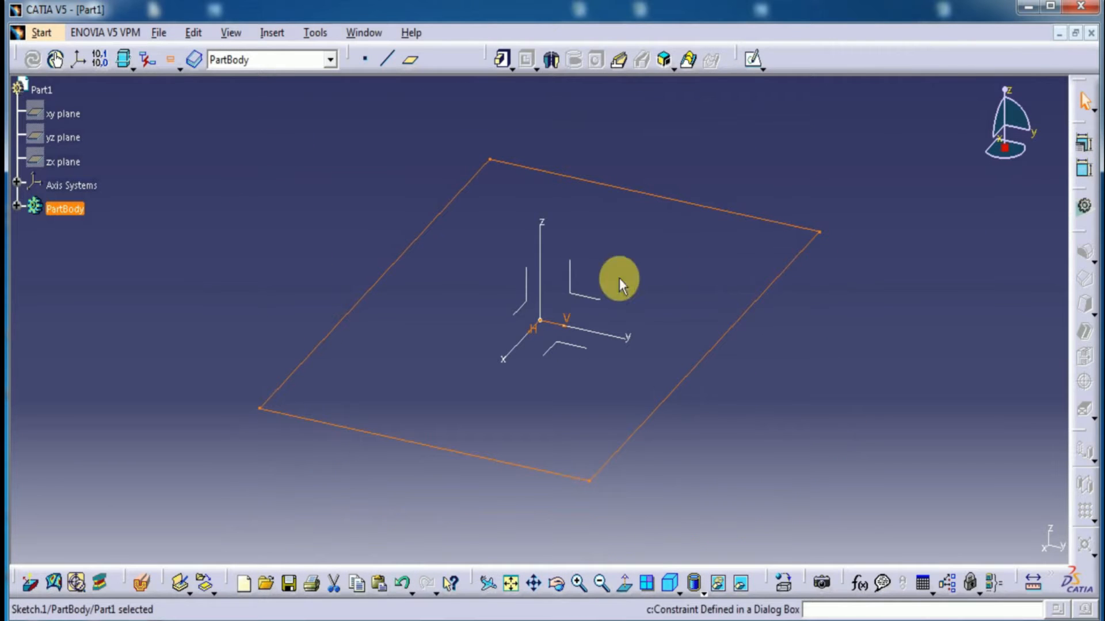
Step: Extrude the rectangle sketch into a 20 mm thick pad
left_click(503, 65)
middle_click_drag(927, 239, 843, 250)
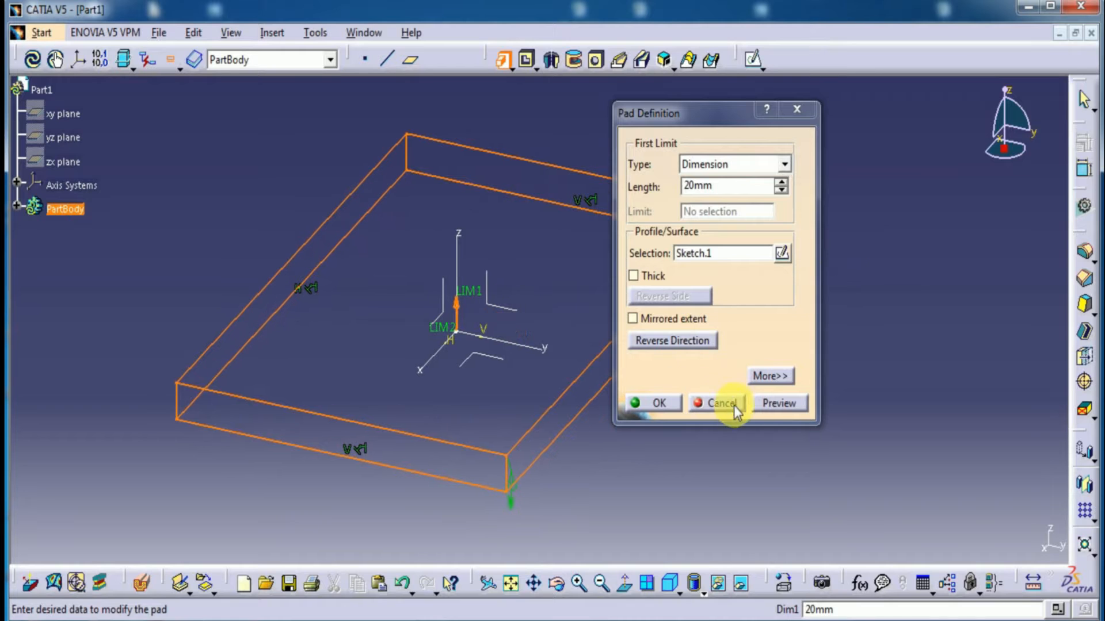
left_click(780, 404)
left_click(655, 403)
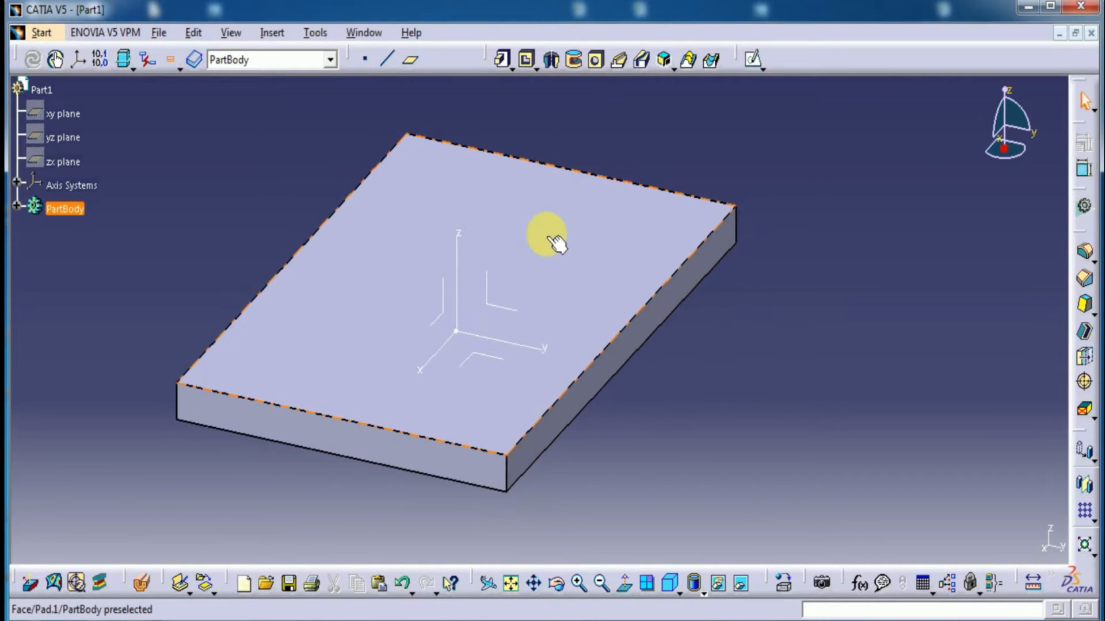
Step: Sketch a smaller rectangle centred on the origin on the plate's upper face and exit the sketch
left_click(555, 241)
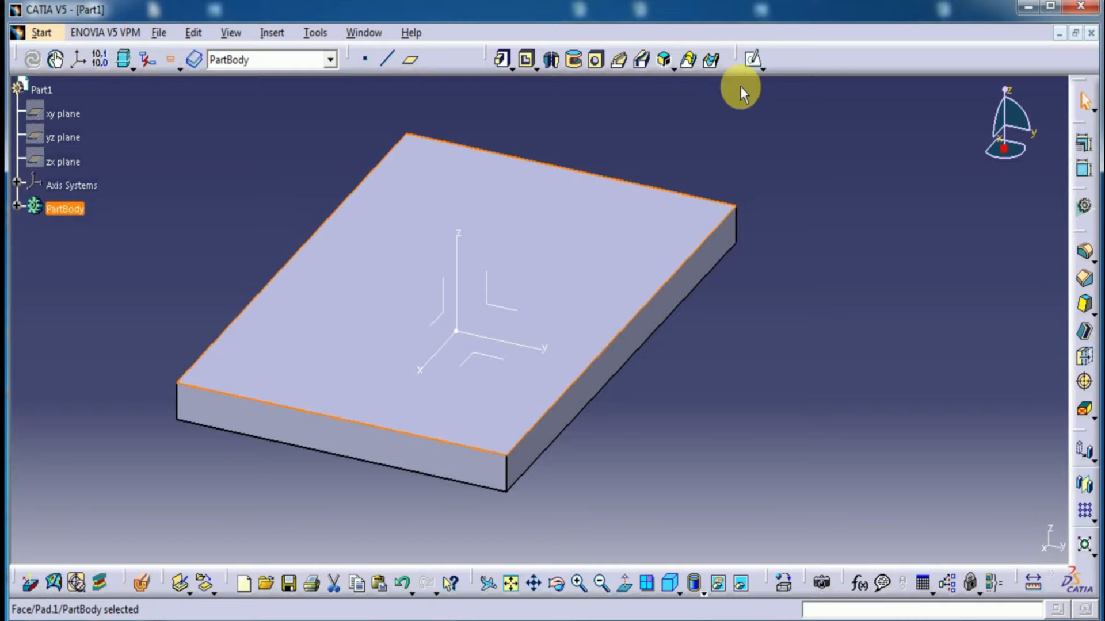
left_click(753, 64)
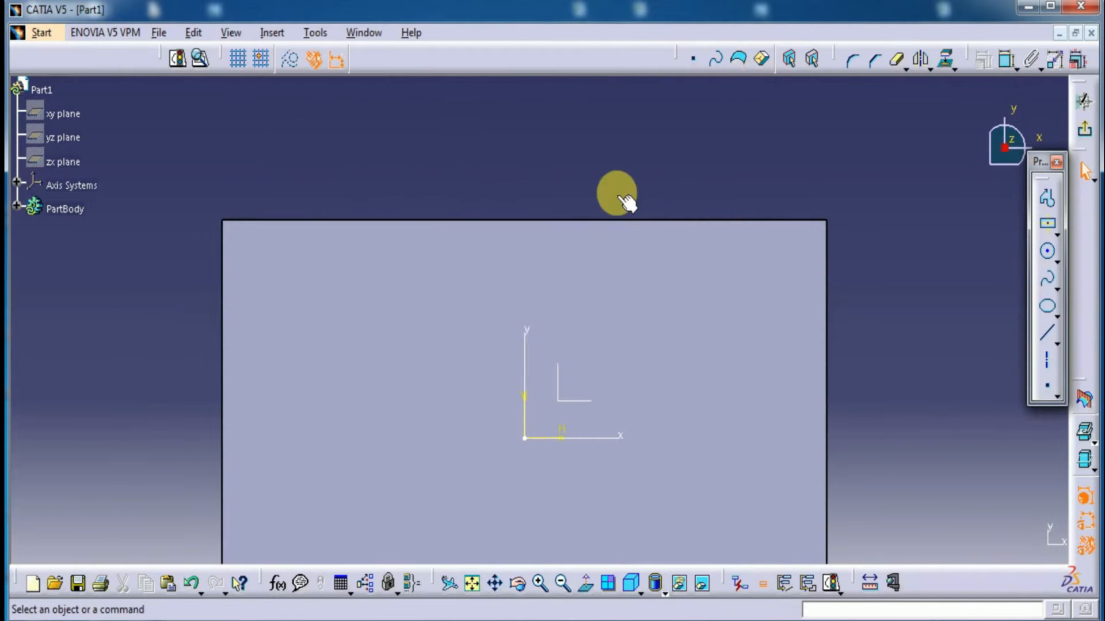
left_click(1047, 223)
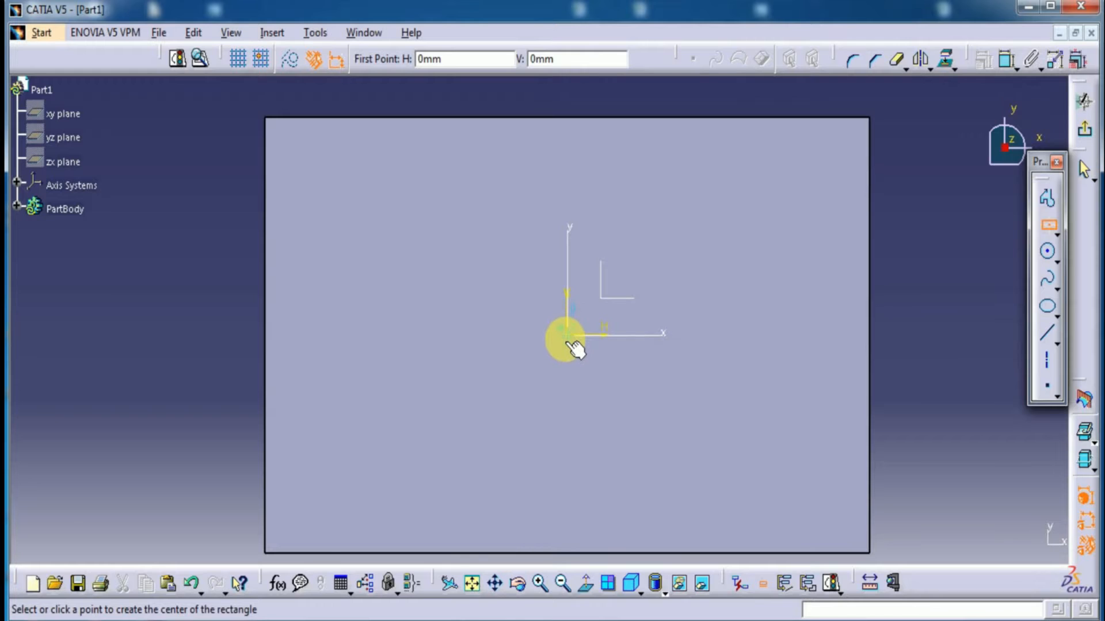
left_click(569, 336)
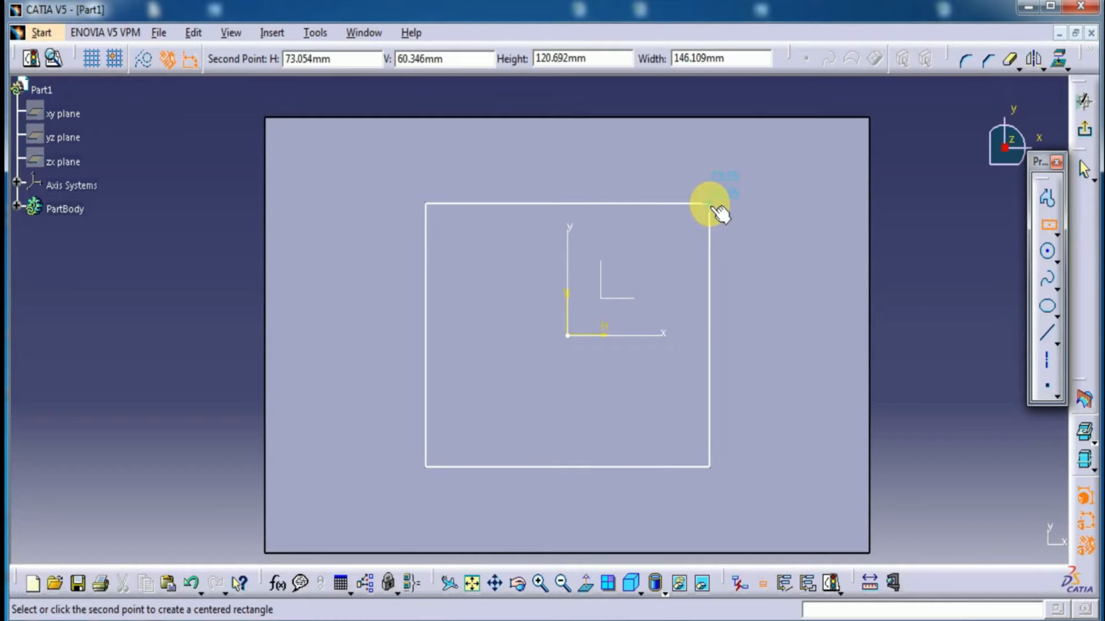
left_click(711, 196)
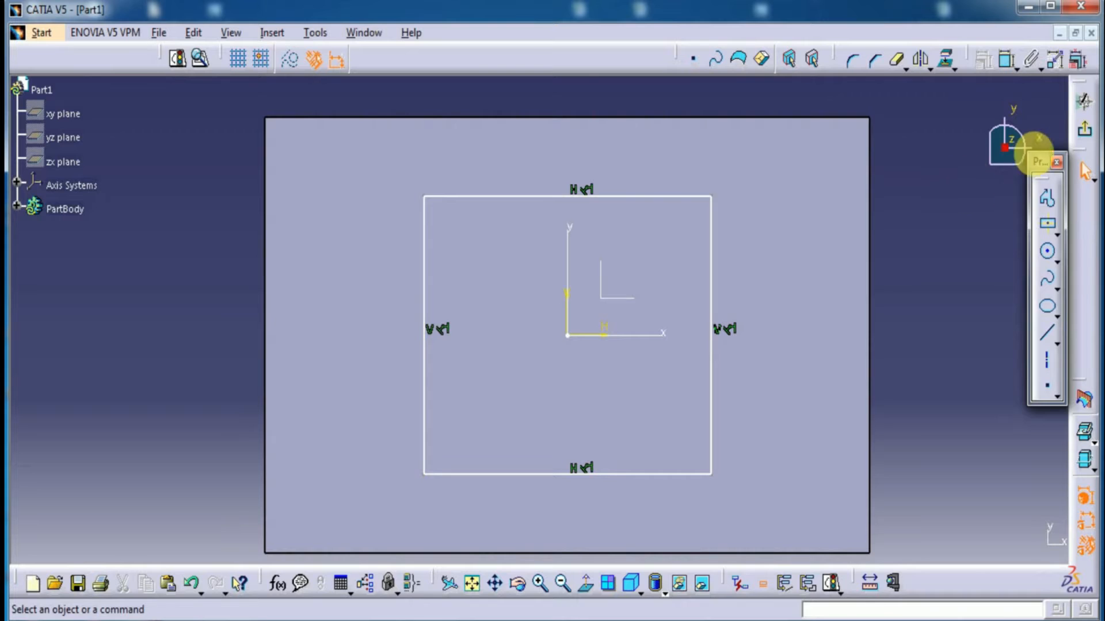
left_click(1084, 133)
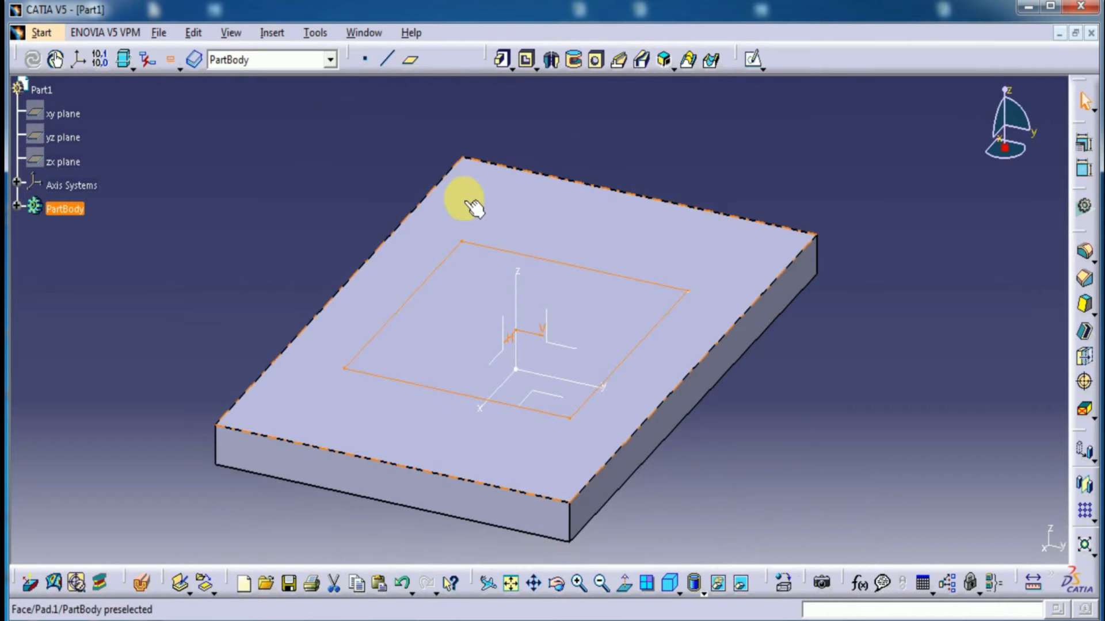
Step: Begin a drafted filleted pad from the smaller rectangle, using the plate's upper face as the second limit
left_click(511, 68)
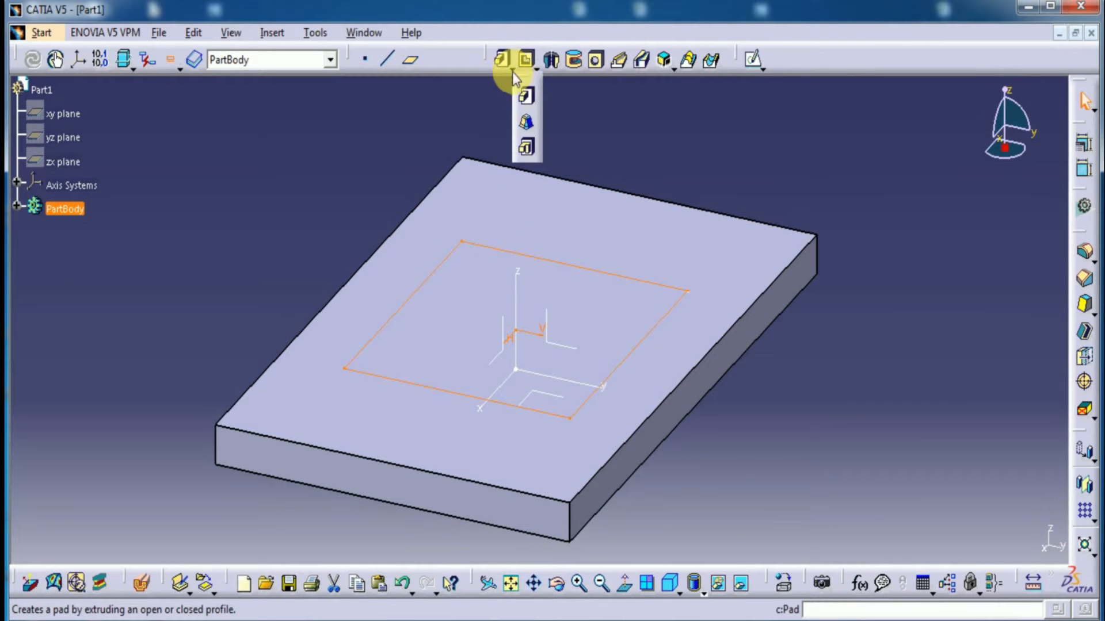
left_click(526, 125)
middle_click_drag(496, 163, 328, 160)
middle_click_drag(530, 162, 506, 144, "ctrl")
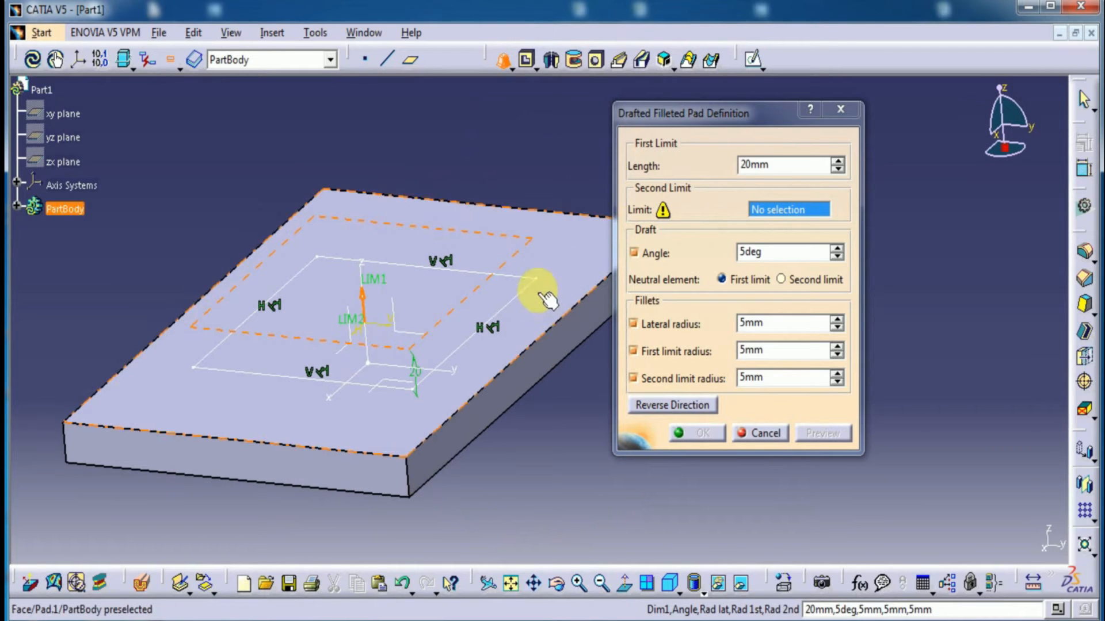
left_click(565, 280)
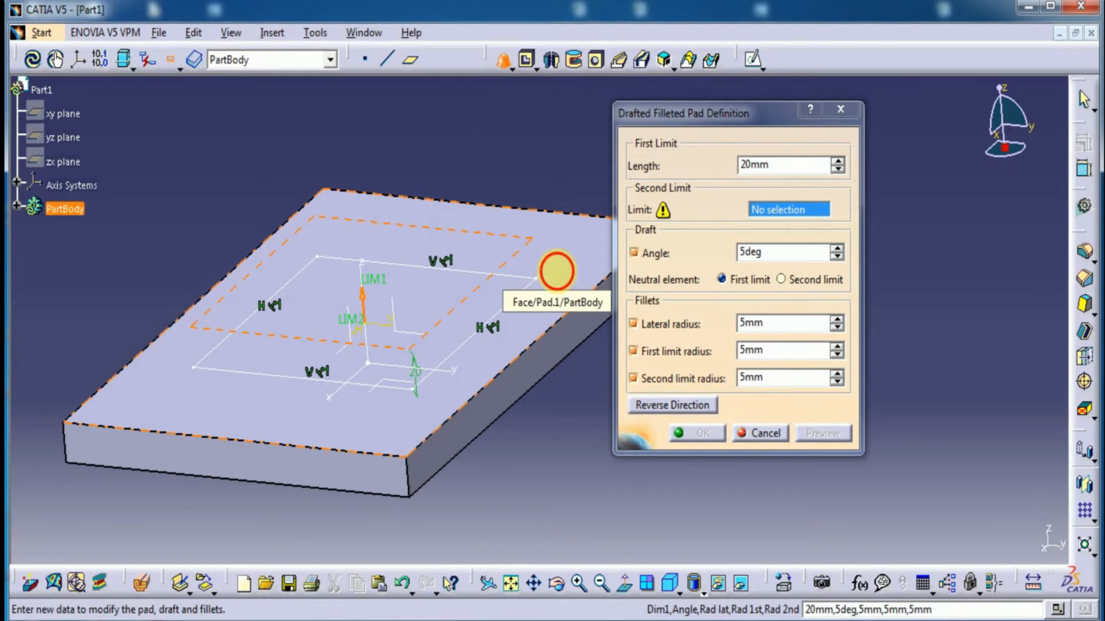
Step: Set the drafted filleted pad's length to 150 mm and preview the shape from different angles
middle_click_drag(536, 171, 469, 153)
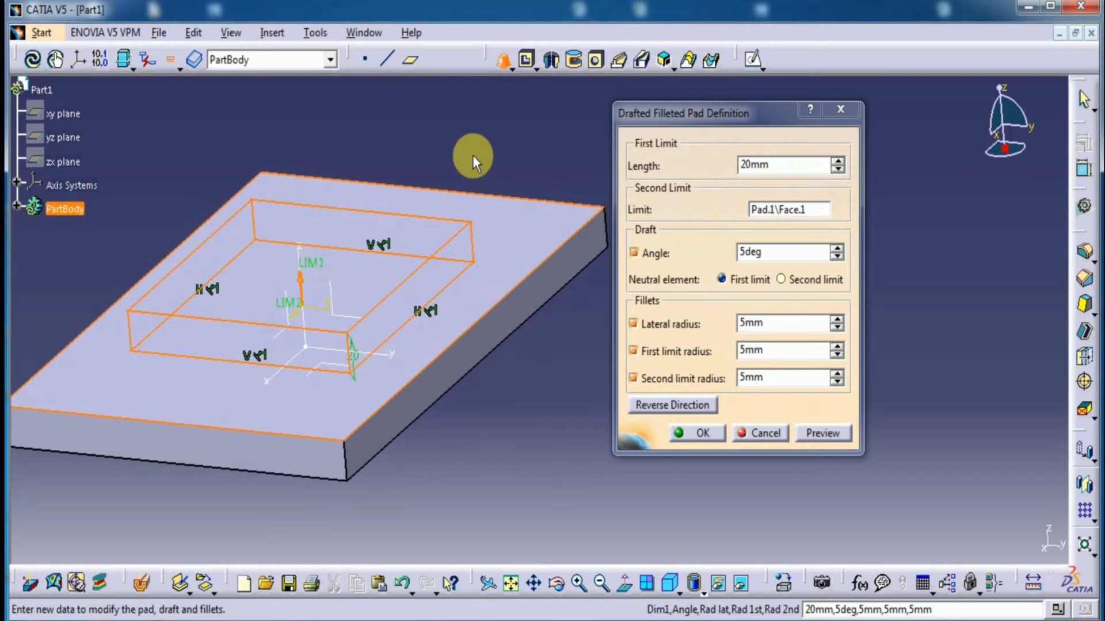
left_click(774, 165)
left_click_drag(774, 166, 712, 173)
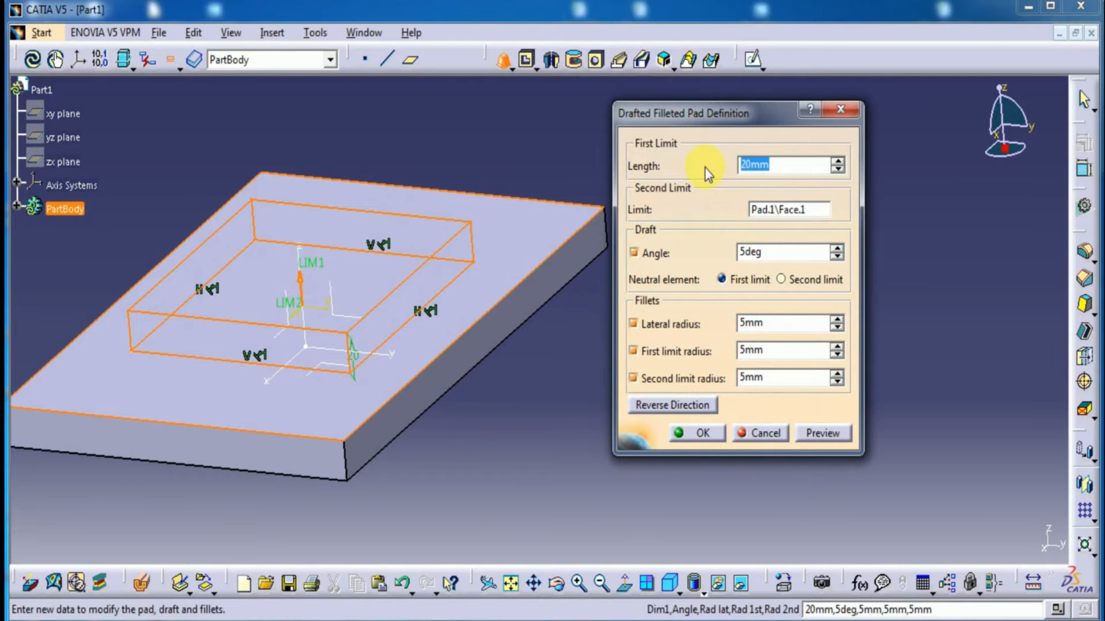
type("150")
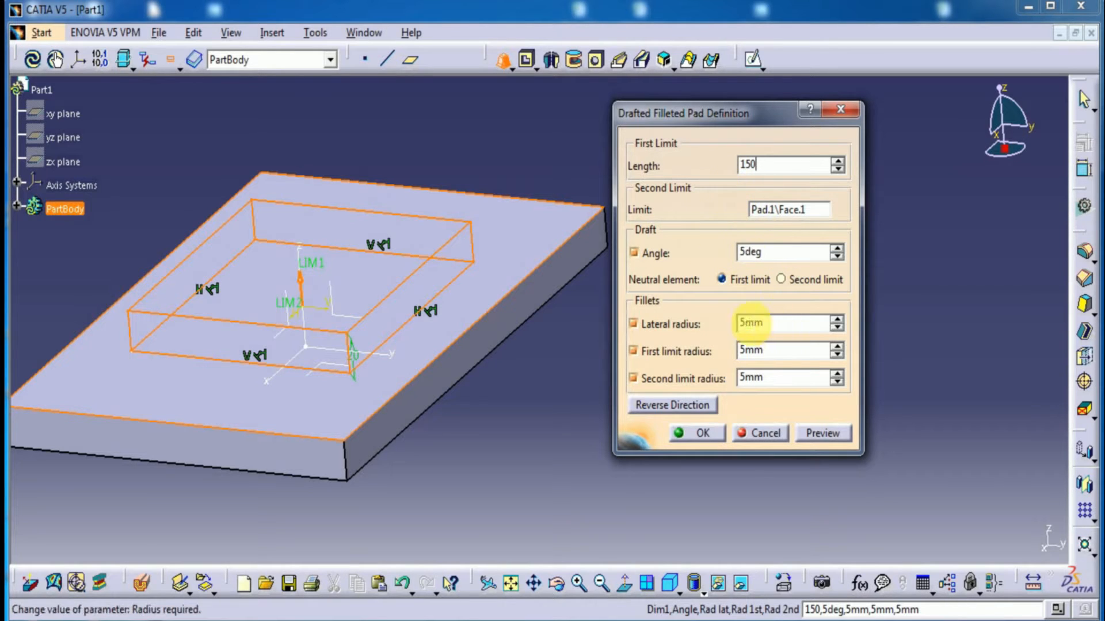
left_click(815, 433)
middle_click_drag(563, 389, 506, 451)
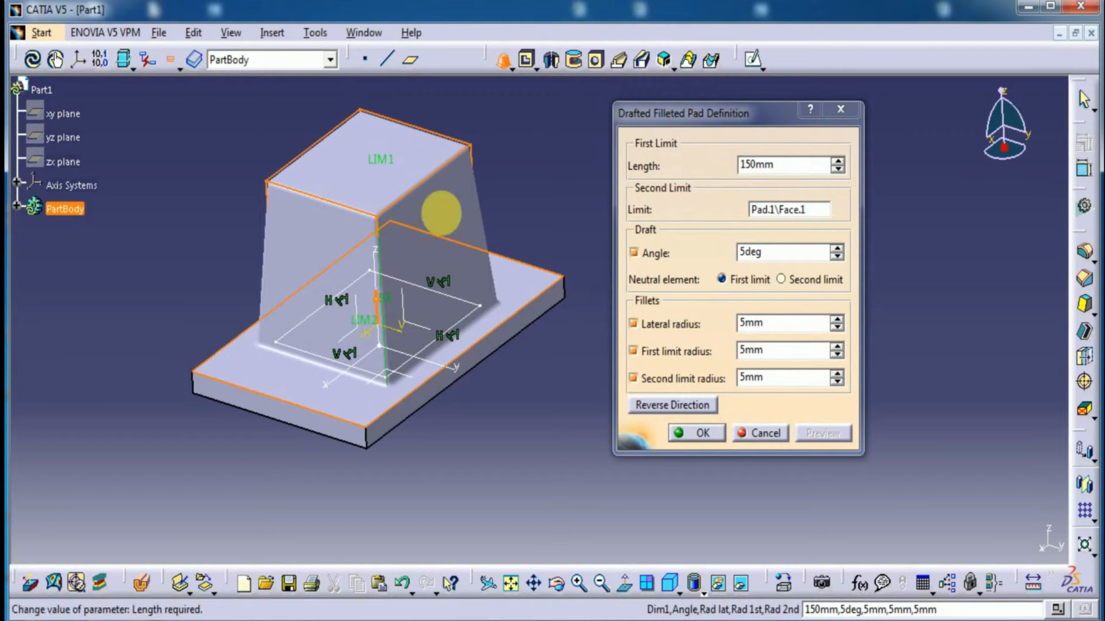
middle_click_drag(561, 396, 535, 397)
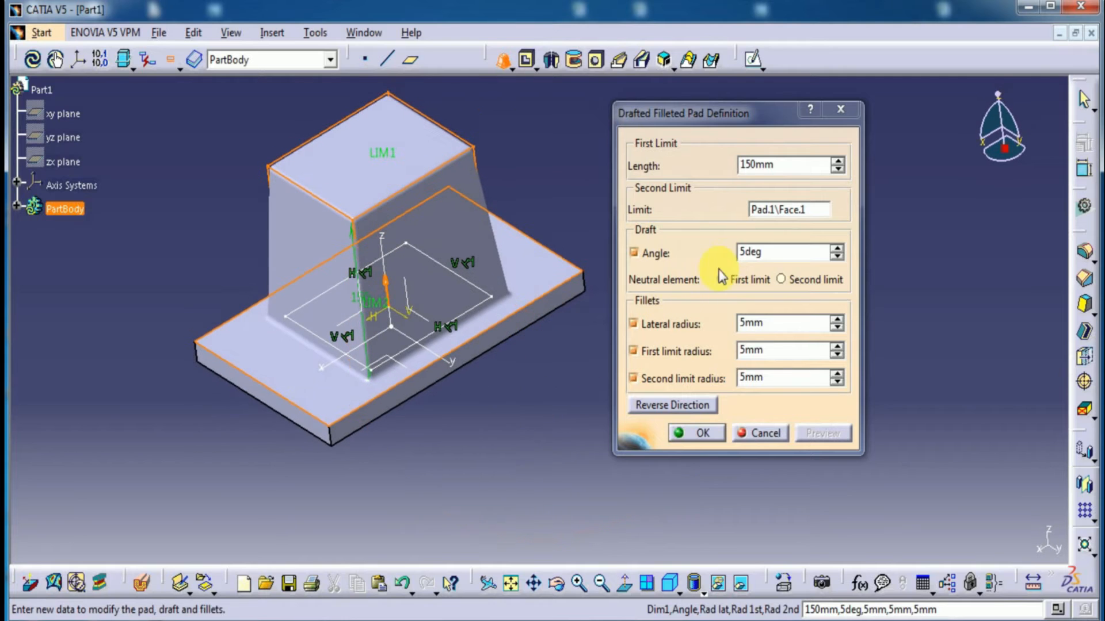
Step: Set the pad's draft angle to 25 degrees and preview the tapered sides
left_click(747, 259)
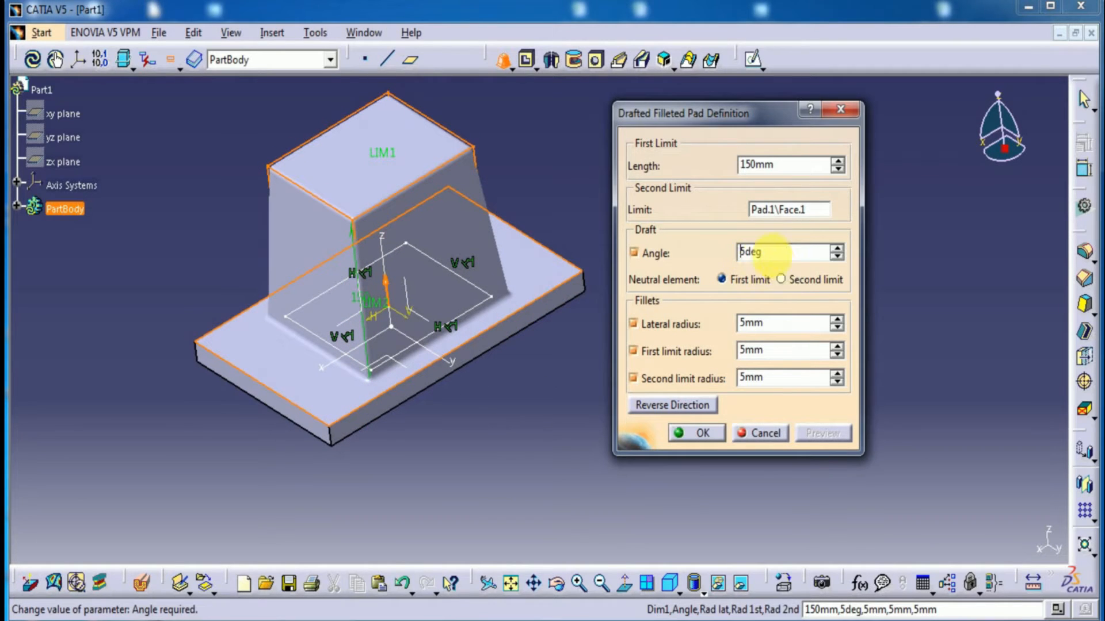
type("2")
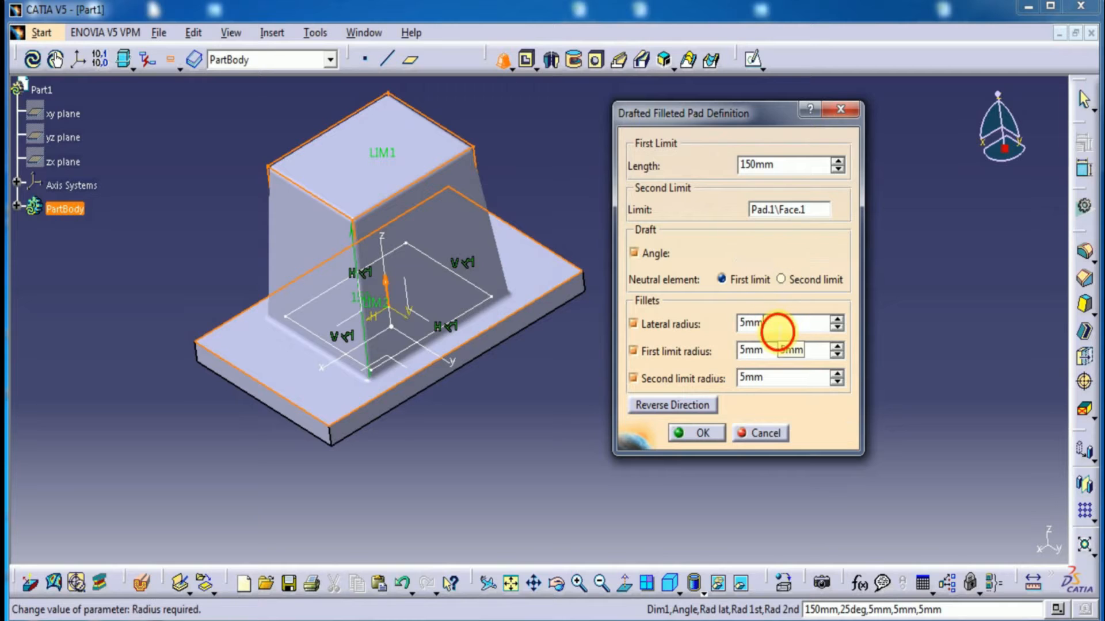
left_click(823, 436)
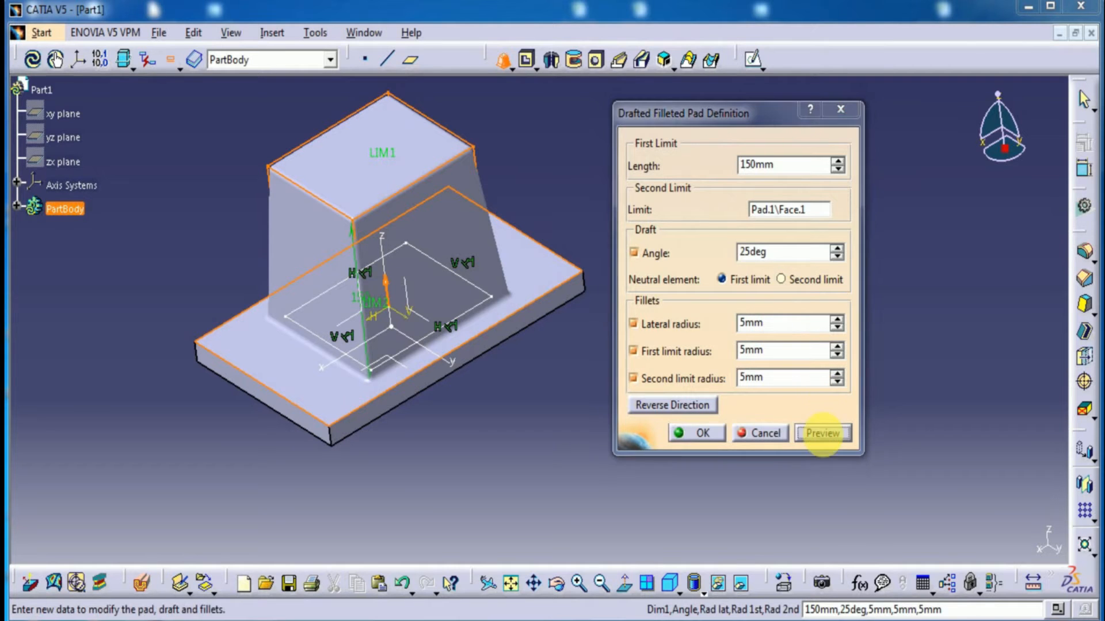
middle_click_drag(512, 427, 599, 375)
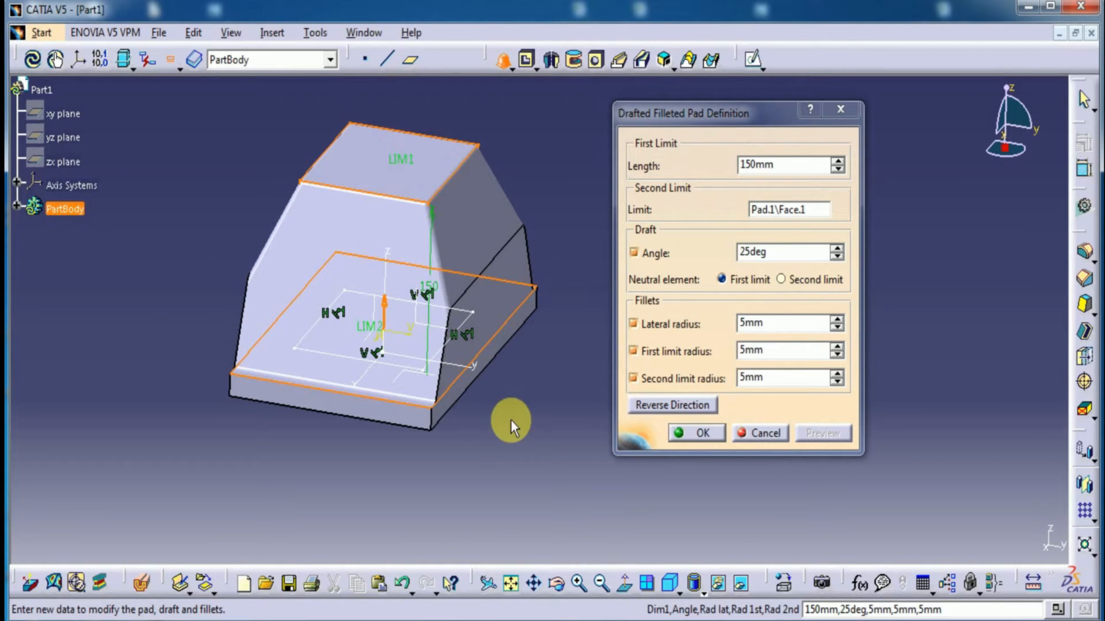
middle_click_drag(510, 426, 439, 459)
Step: Change the pad's draft angle to 15 degrees and preview the result
left_click(748, 254)
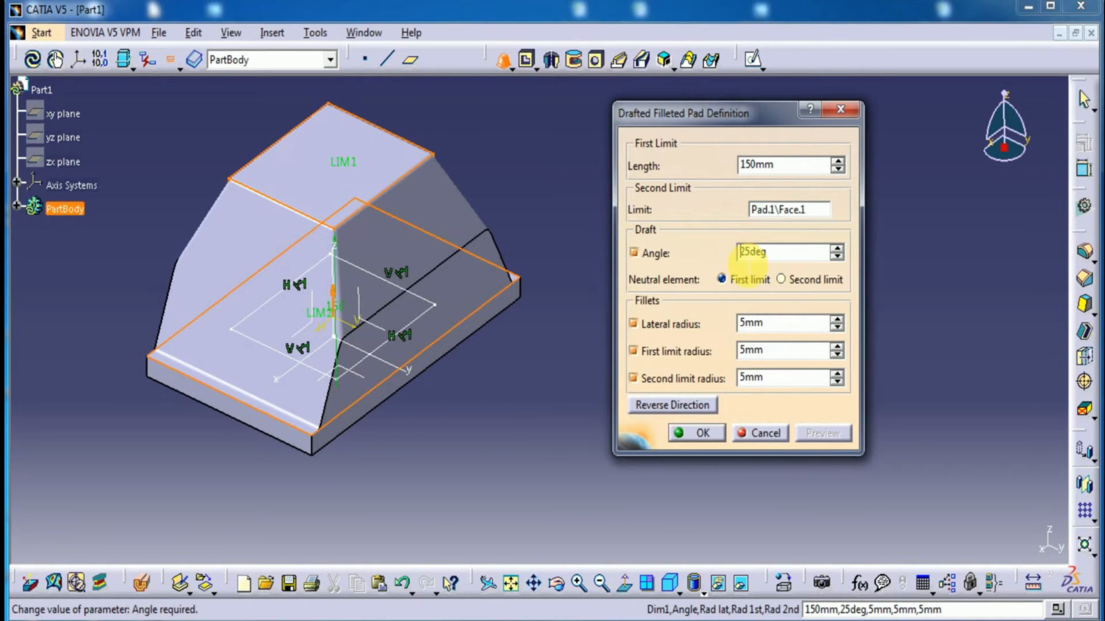
type("1")
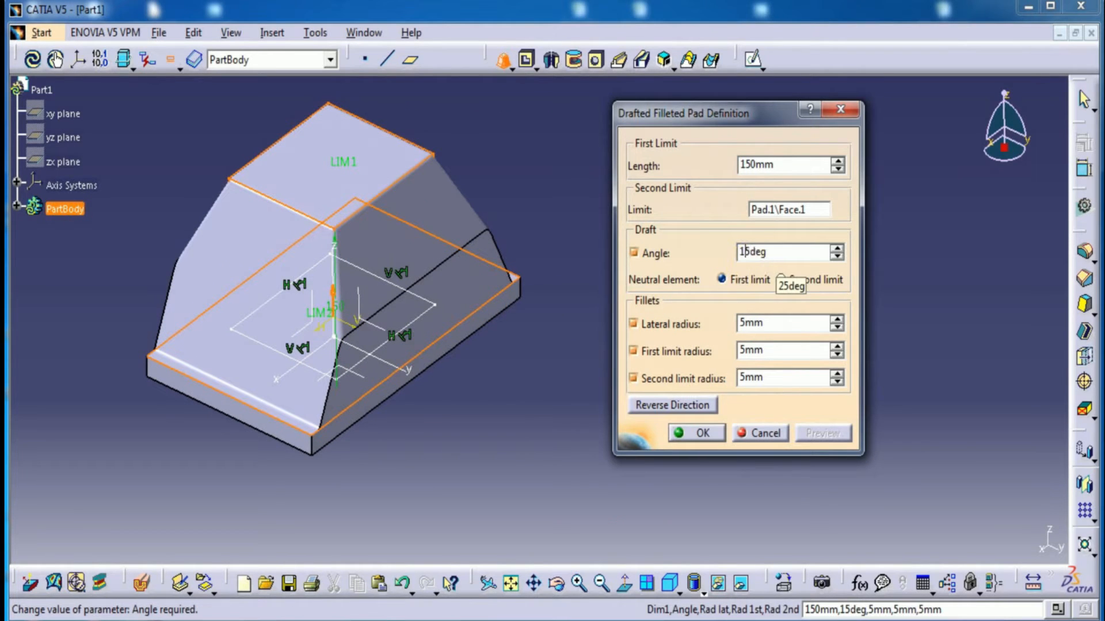
left_click(761, 330)
left_click(817, 435)
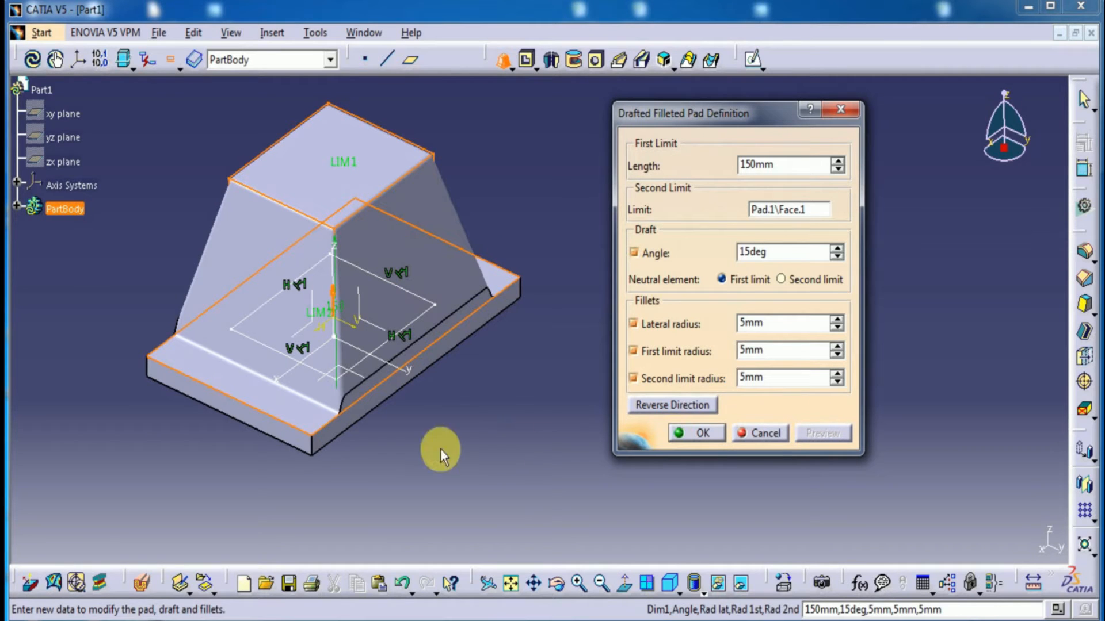
Step: Set the pad's draft angle to 13 degrees, inspect the preview, and cancel the drafted filleted pad
left_click(751, 253)
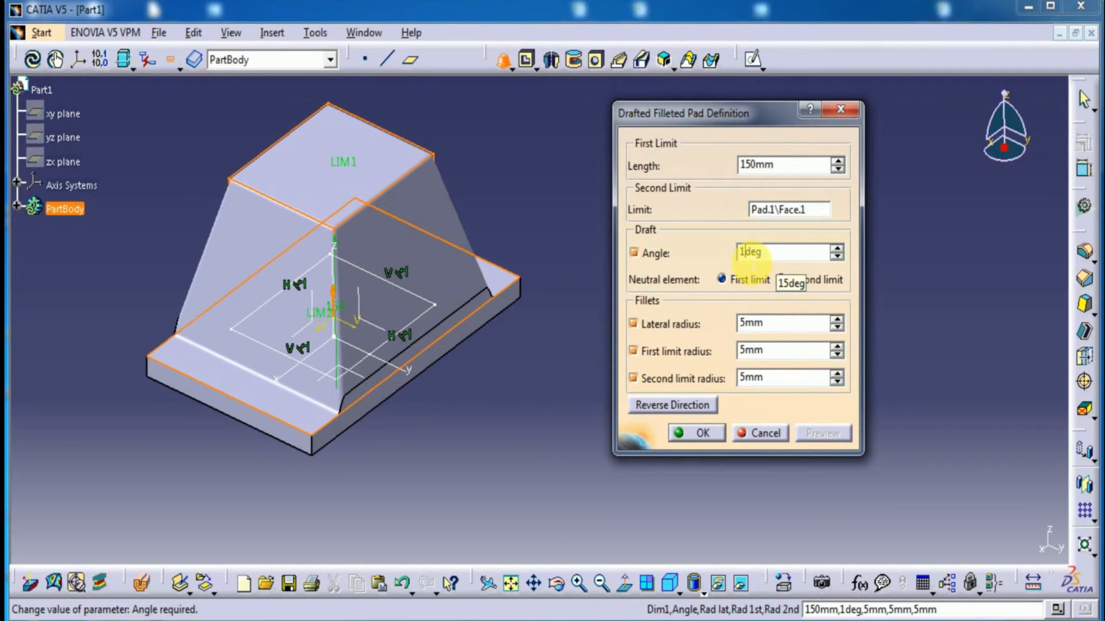
type("3")
left_click(755, 325)
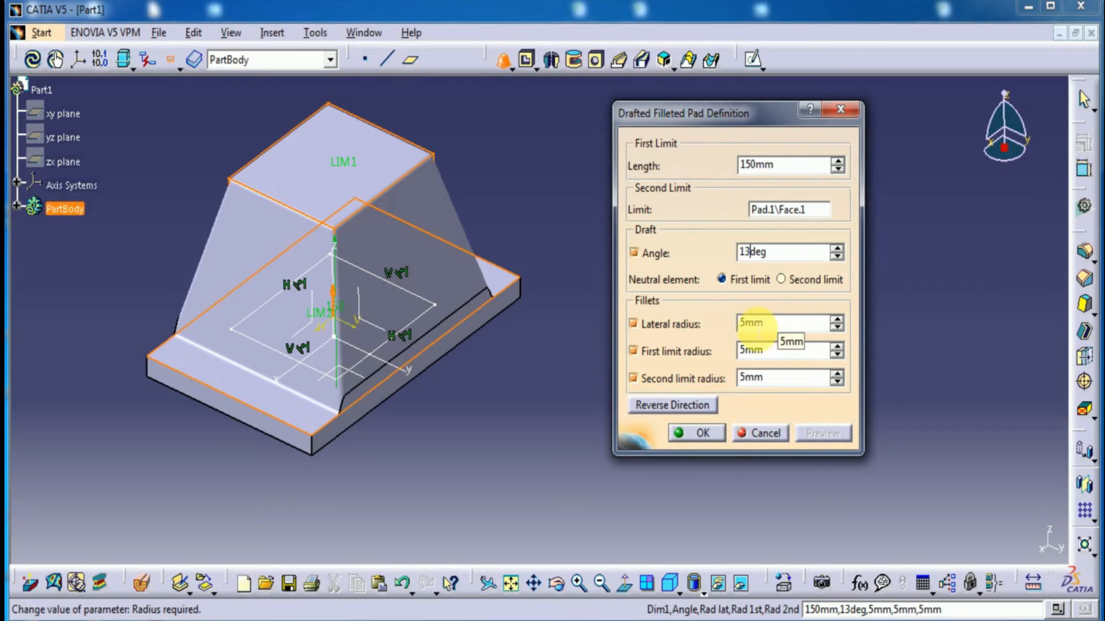
left_click(822, 434)
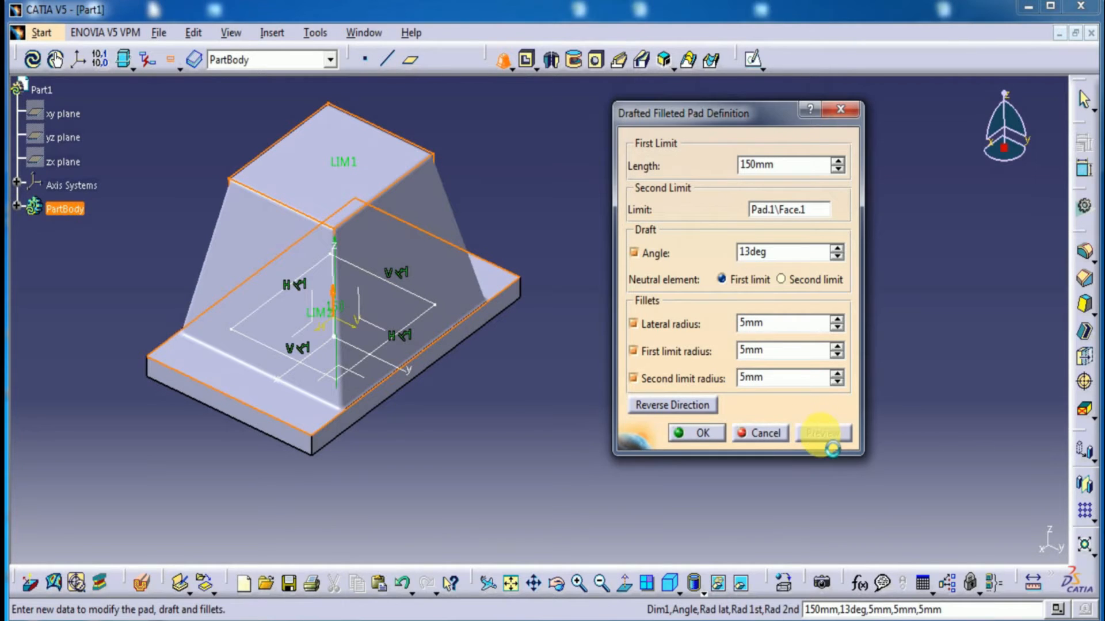
middle_click_drag(419, 444, 387, 474)
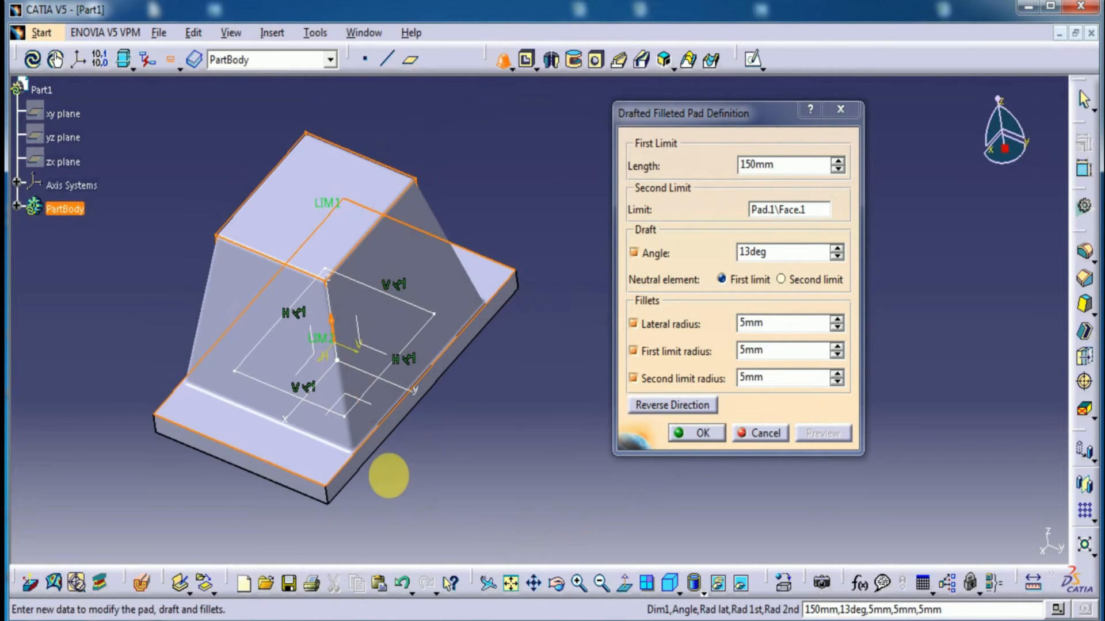
middle_click_drag(371, 425, 354, 339)
middle_click_drag(266, 422, 472, 228)
middle_click_drag(382, 403, 407, 529)
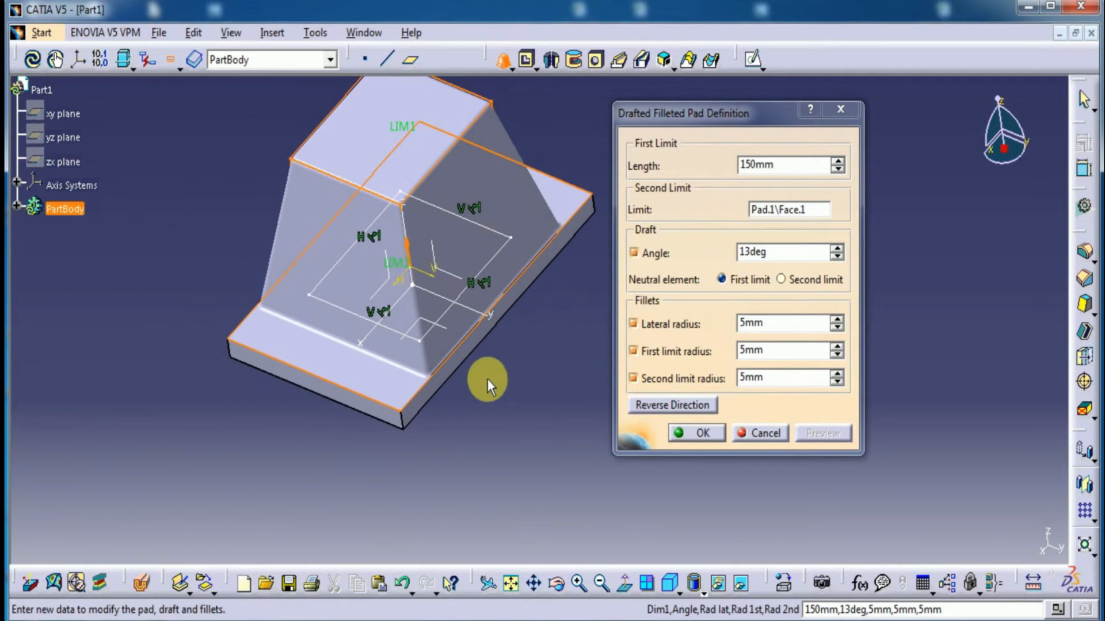
middle_click_drag(493, 382, 479, 395)
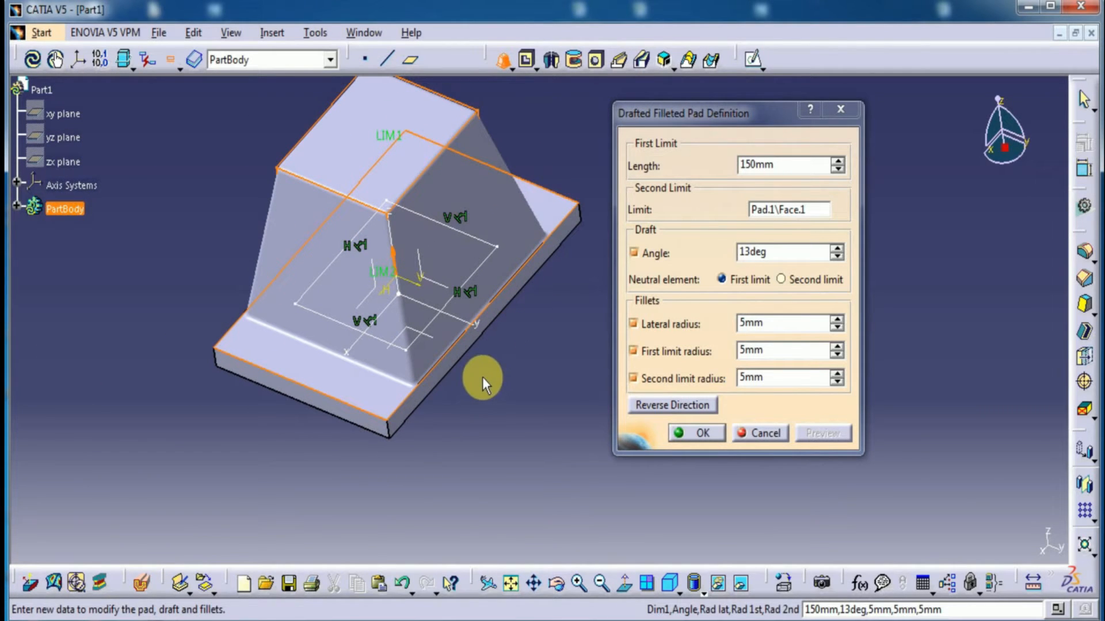
left_click(758, 433)
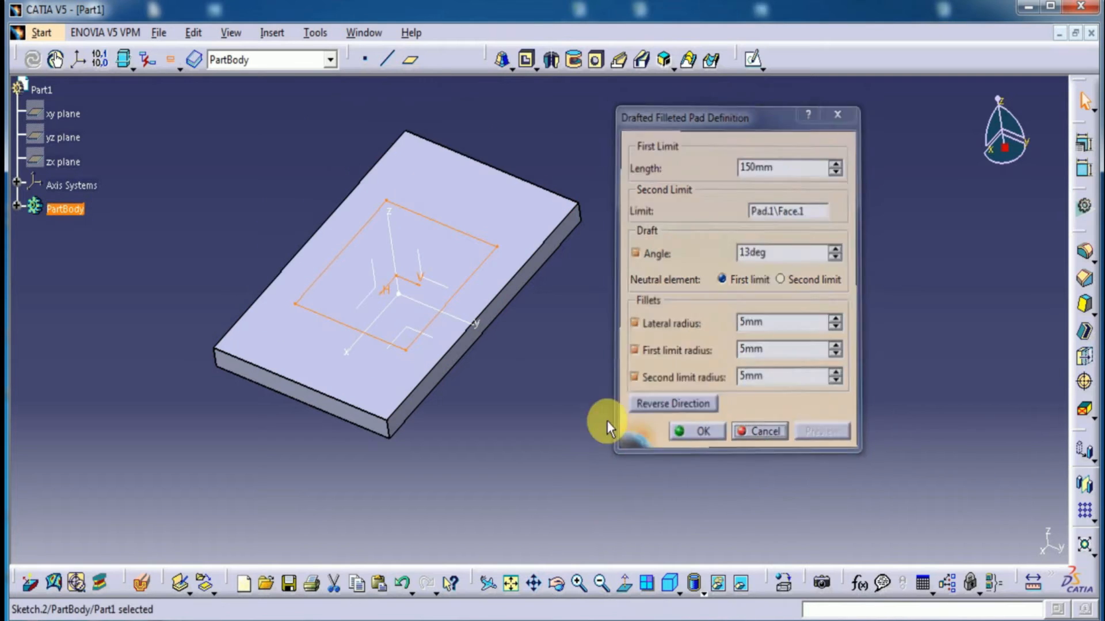
Step: Edit the base plate's sketch, stretch its rectangle outward on all sides, and exit the sketch to update the plate
left_click(17, 205)
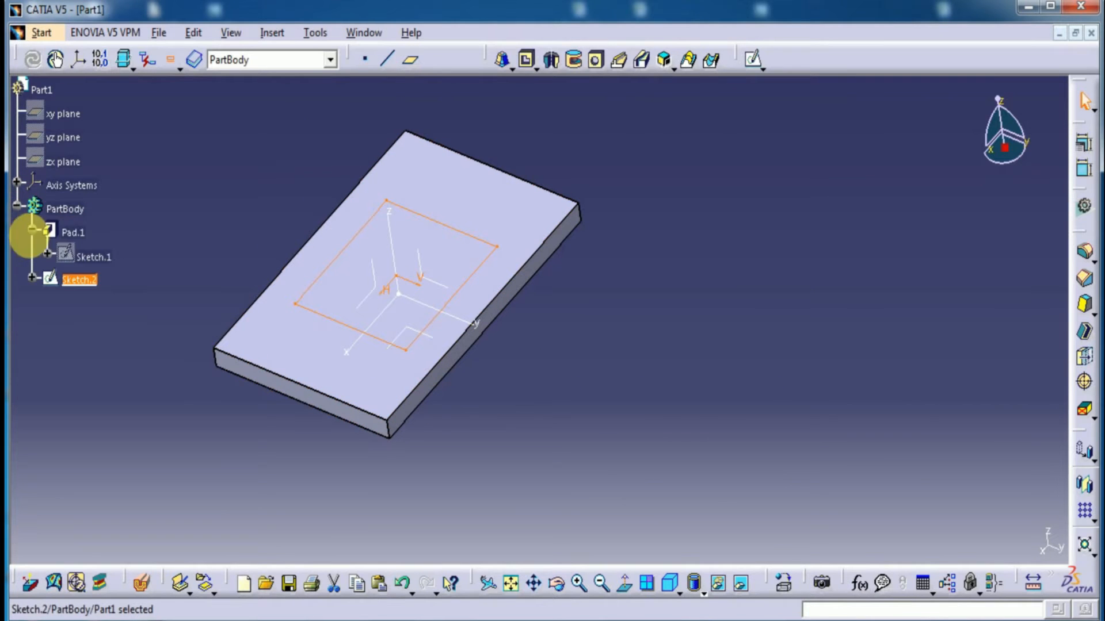
double_click(95, 256)
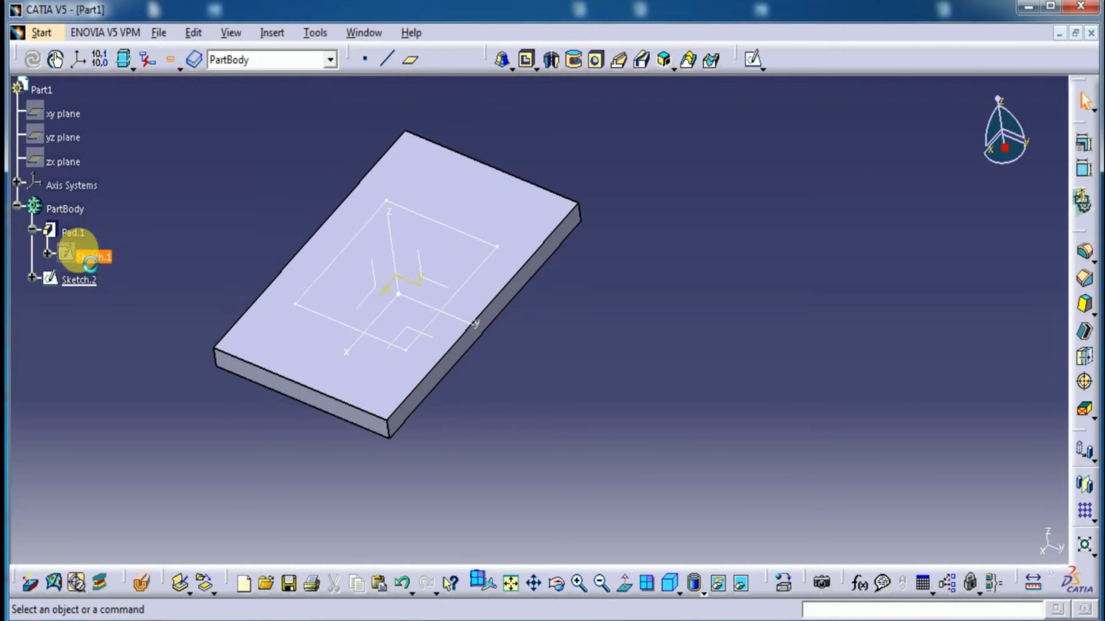
middle_click_drag(490, 188, 489, 145)
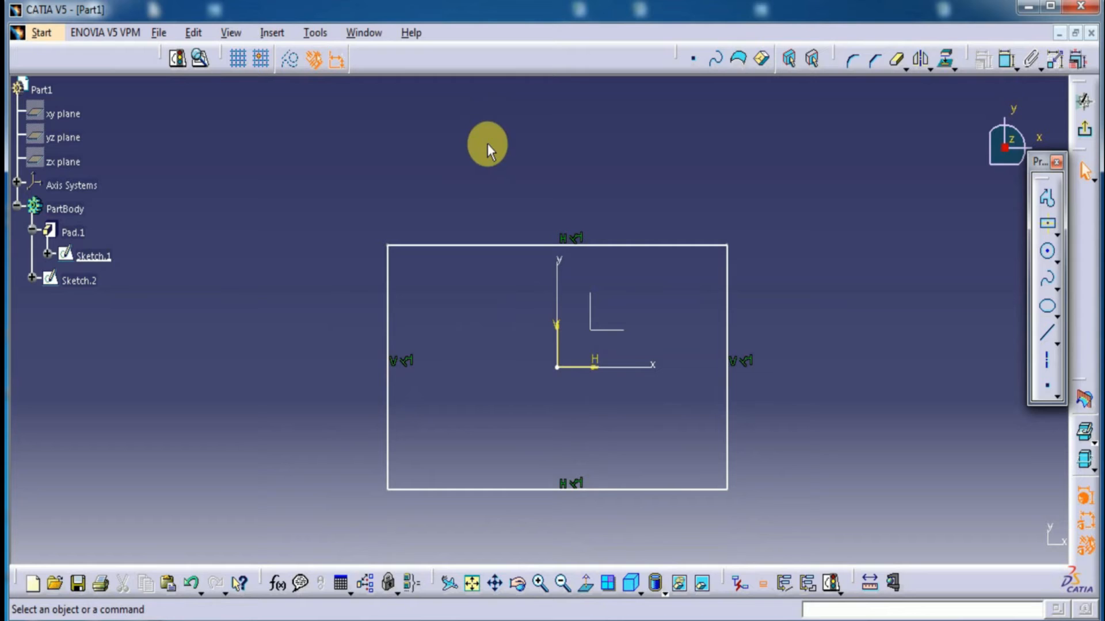
left_click_drag(500, 251, 517, 141)
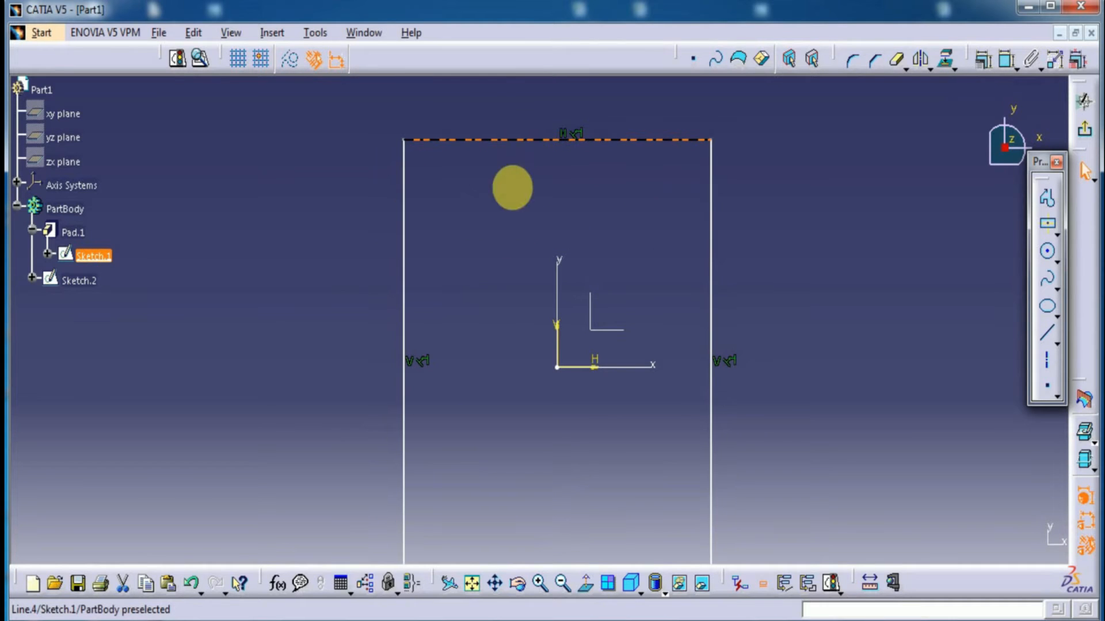
left_click_drag(402, 338, 230, 286)
left_click_drag(468, 197, 476, 105)
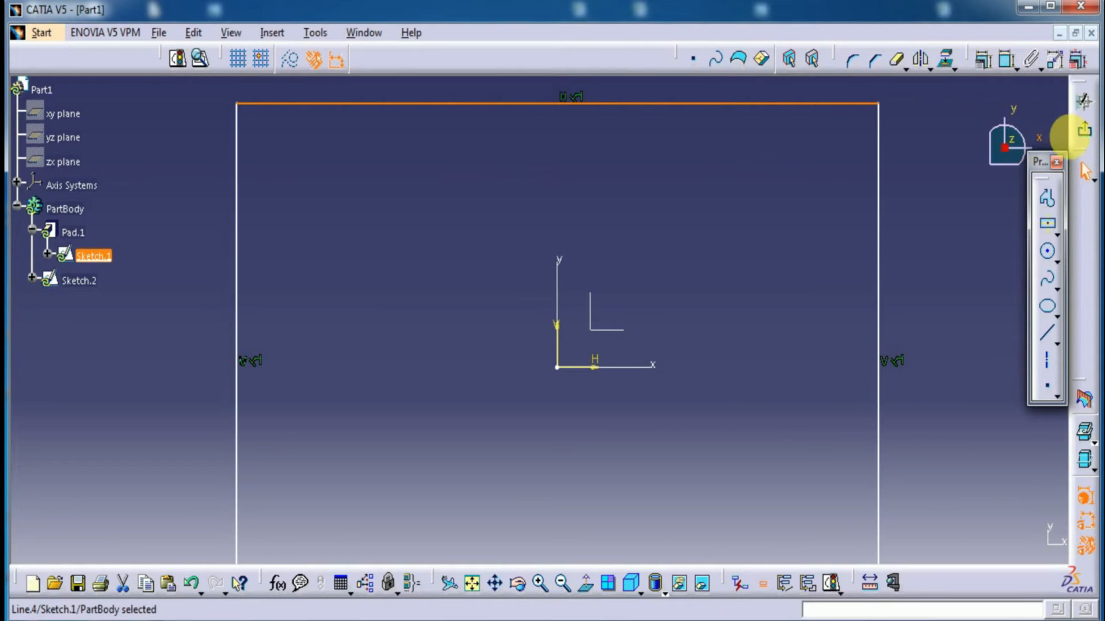
left_click(1083, 131)
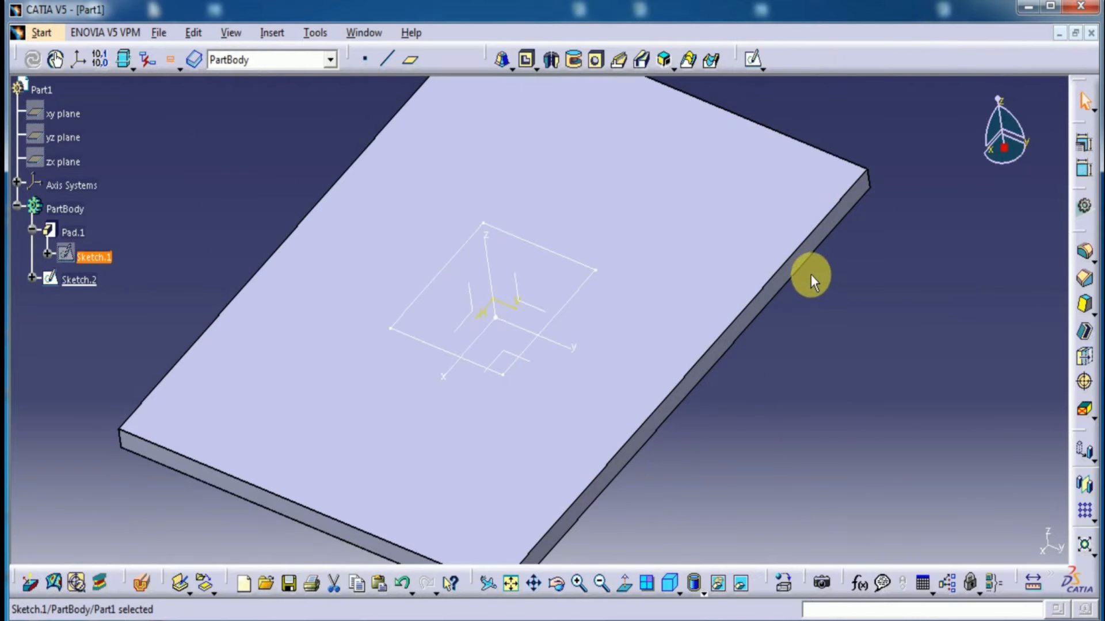
middle_click_drag(778, 282, 761, 297)
left_click(503, 59)
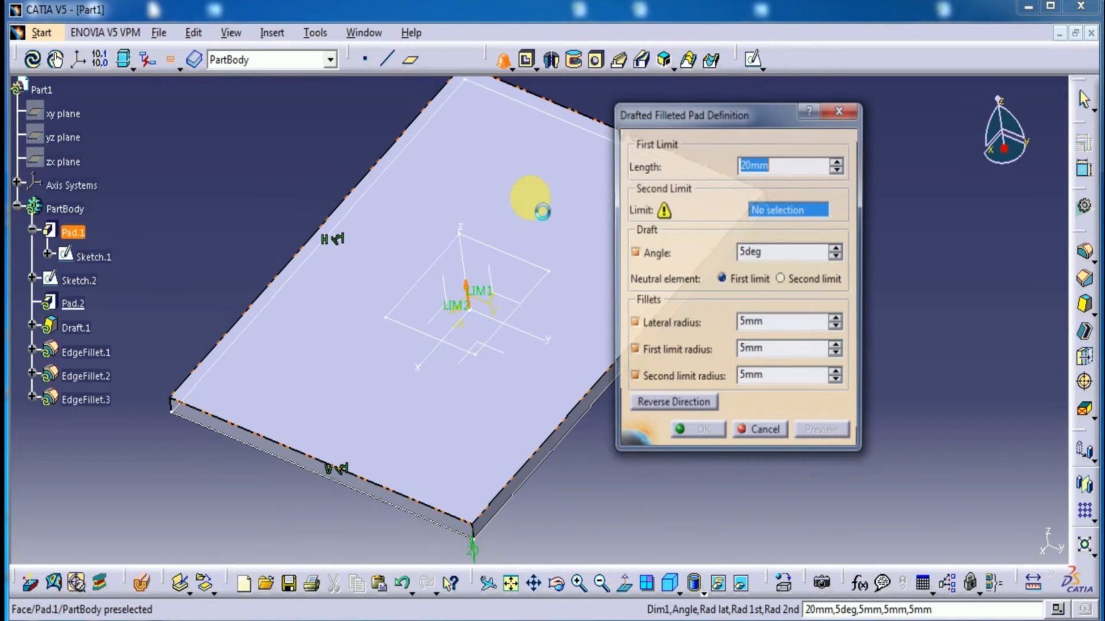
left_click(552, 301)
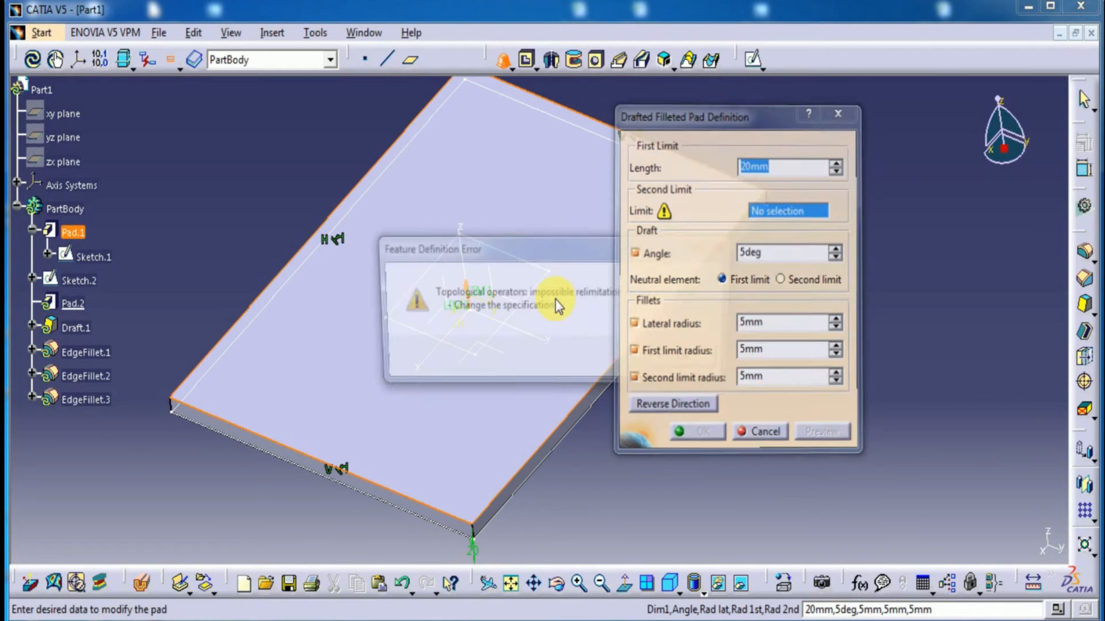
left_click(674, 361)
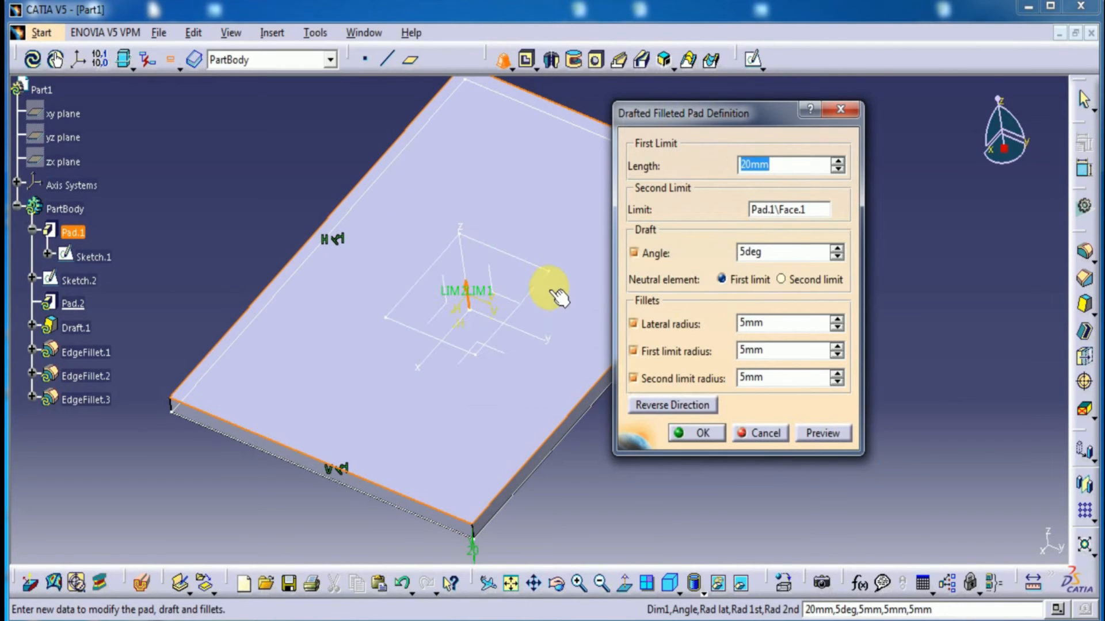
key("Tab")
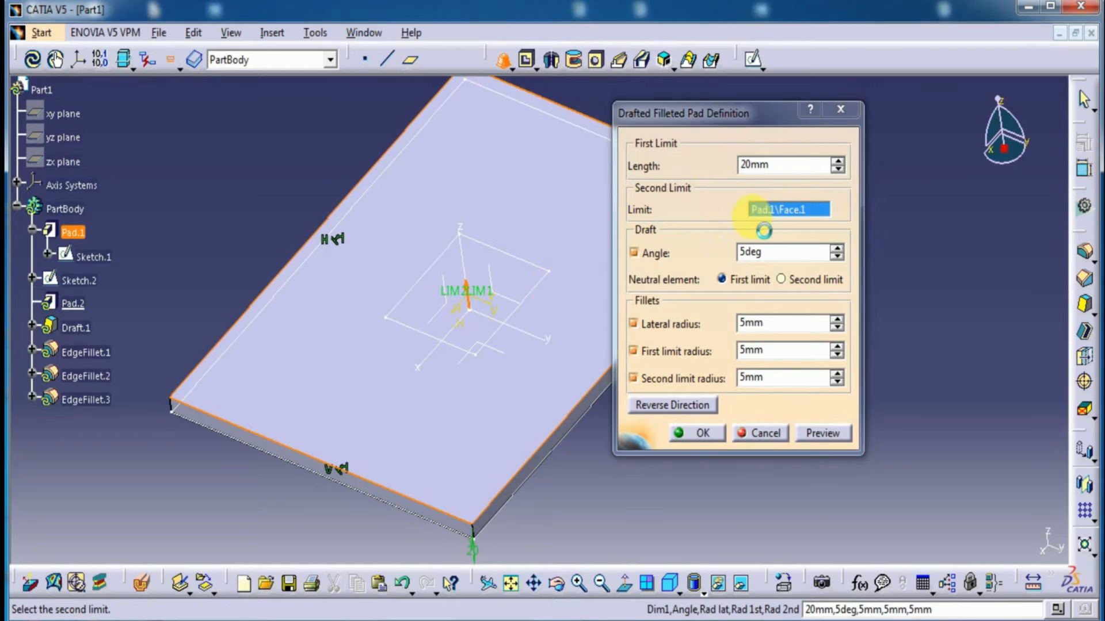
left_click(546, 285)
left_click(687, 361)
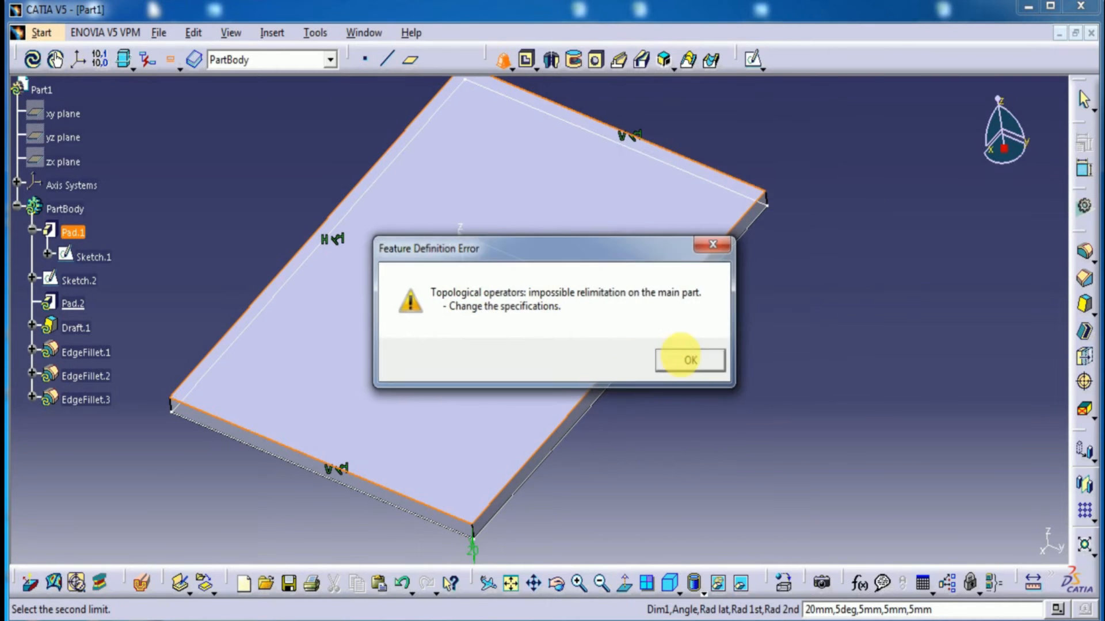
left_click(840, 109)
left_click(146, 255)
Step: Start a drafted filleted pad from the inner rectangle sketch, limited by the plate's upper face, with a 150 mm length, and preview it
left_click(78, 279)
left_click(502, 60)
left_click(545, 216)
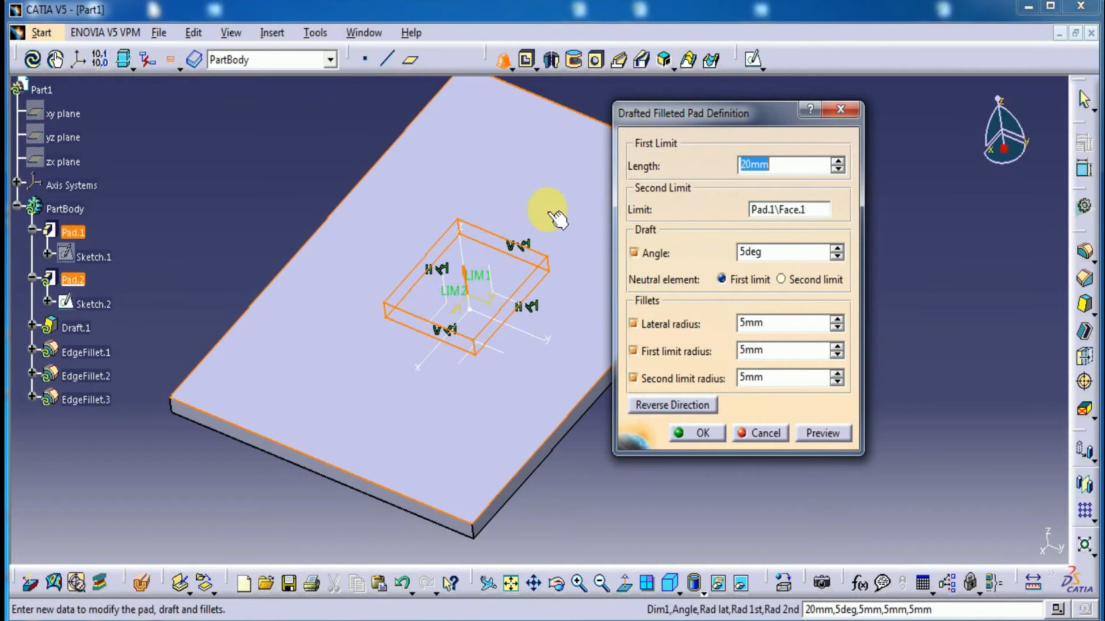
double_click(777, 166)
type("150")
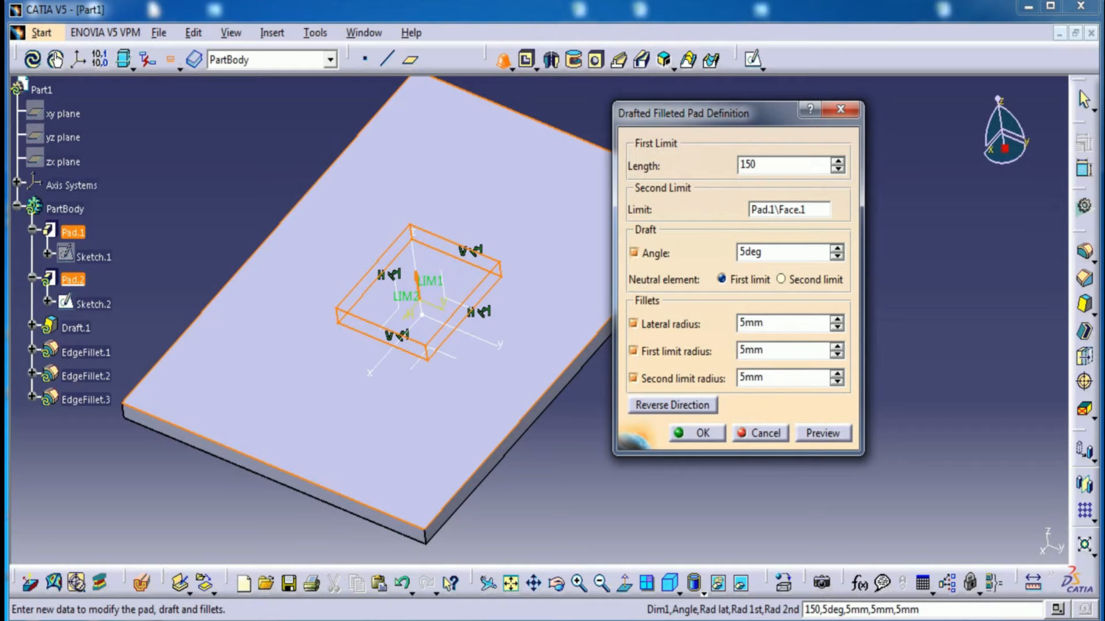
left_click(746, 253)
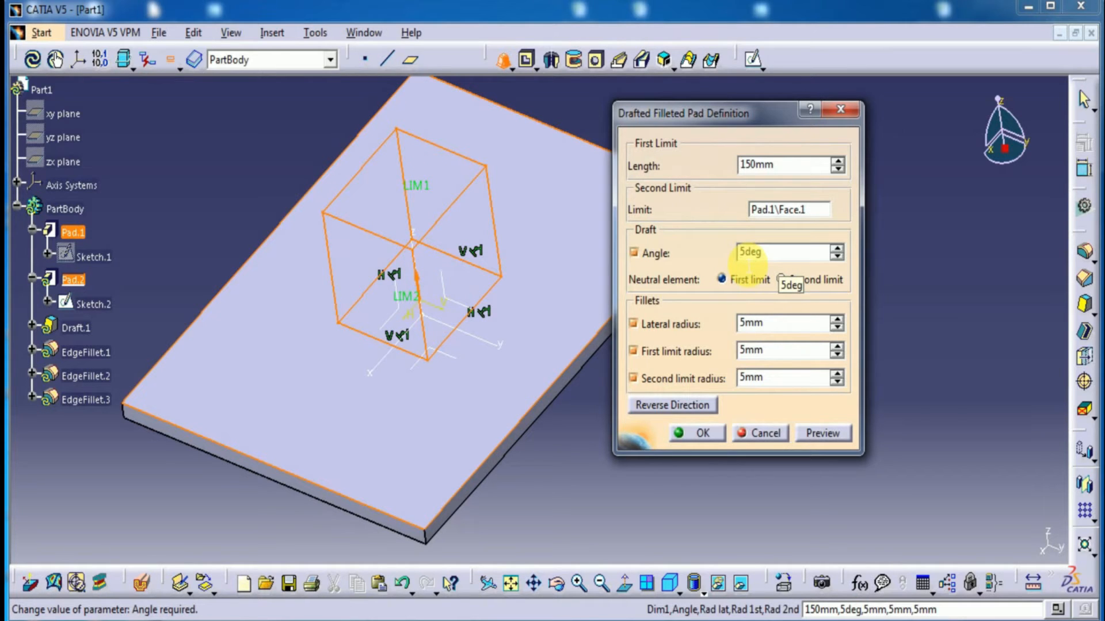
middle_click_drag(562, 443, 528, 459)
left_click(817, 441)
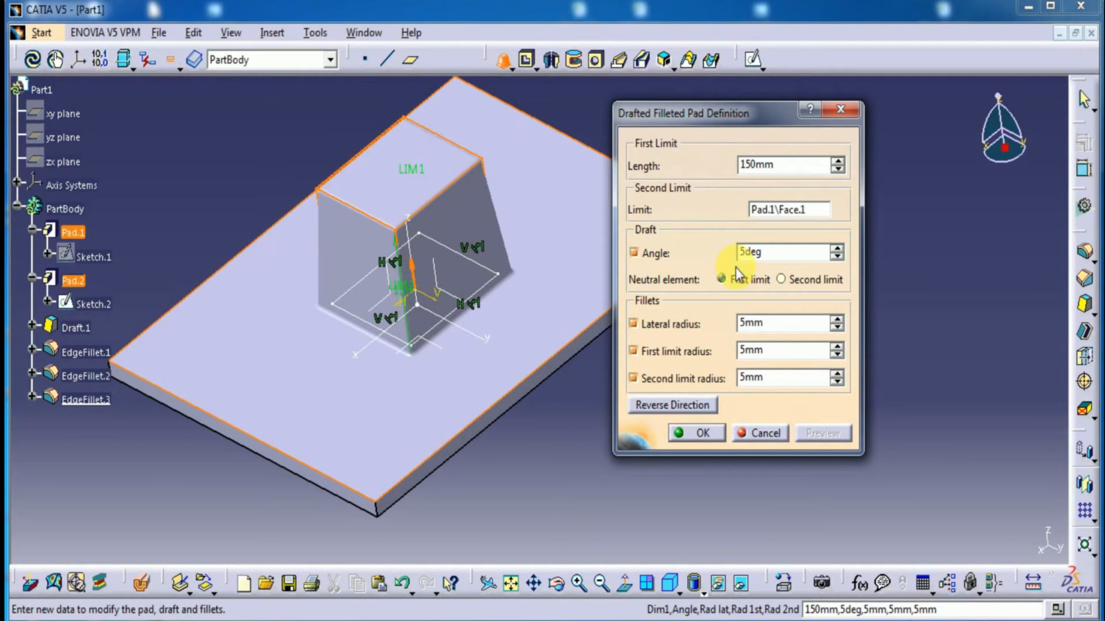
Step: Set the drafted filleted pad's draft angle to 15 degrees and preview the tapered sides
left_click(747, 253)
type("1")
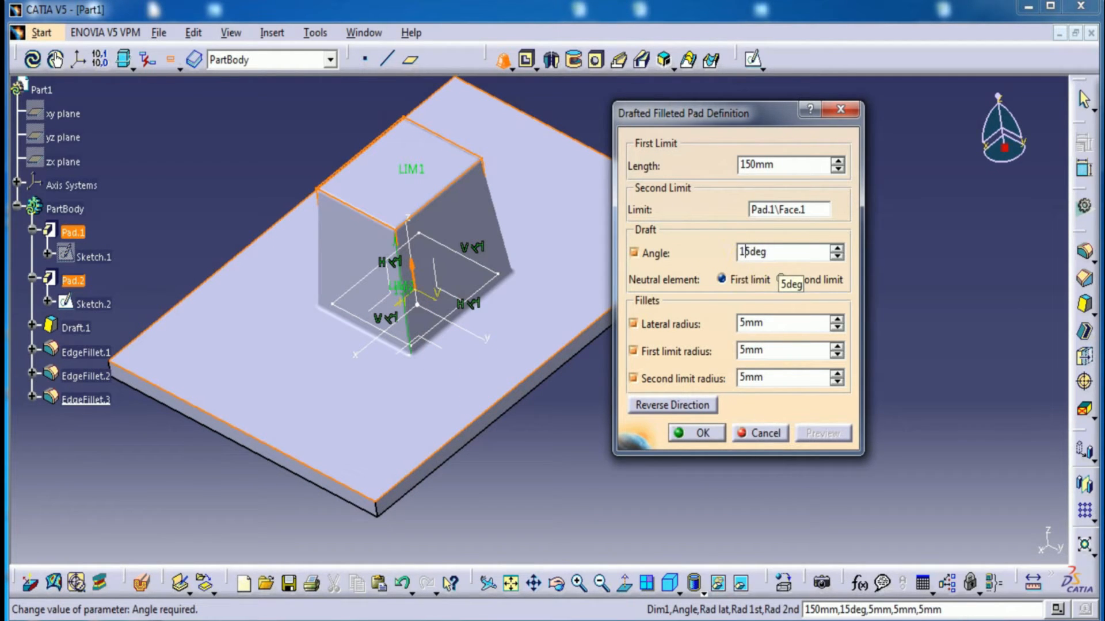
left_click(779, 323)
left_click(817, 433)
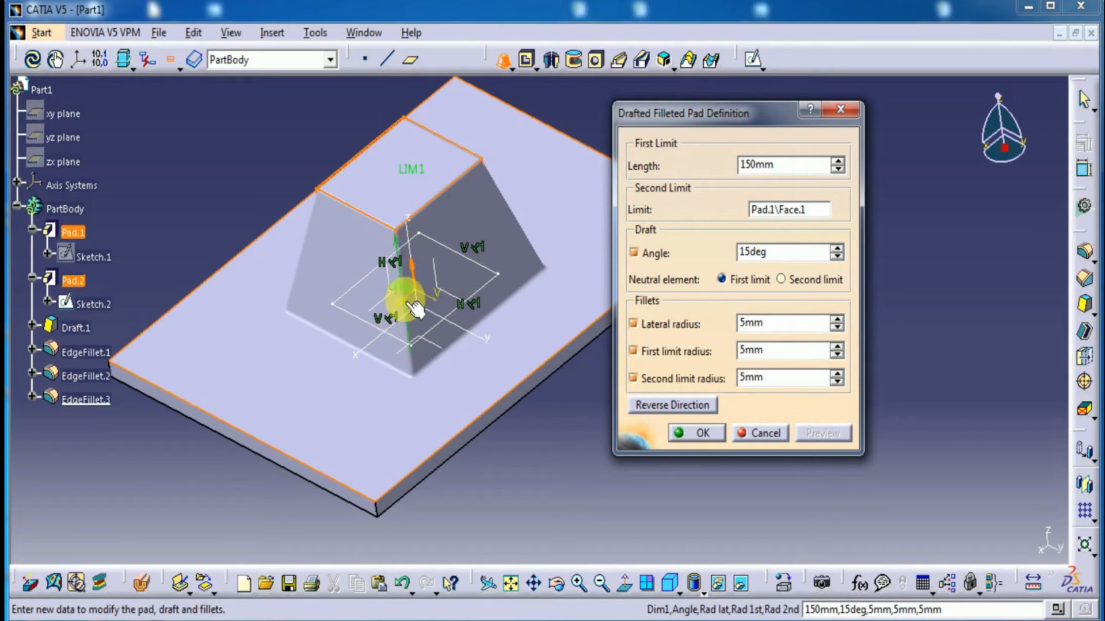
middle_click_drag(535, 451, 603, 311)
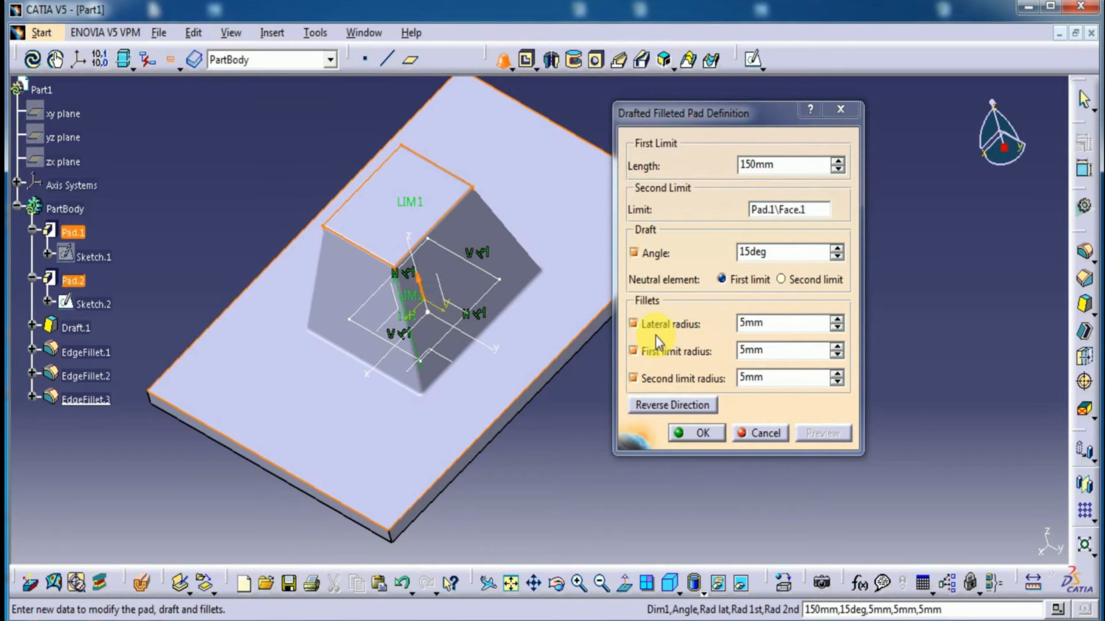
Step: Set the pad's lateral fillet radius to 10 mm and its first limit radius to 14 mm
double_click(765, 323)
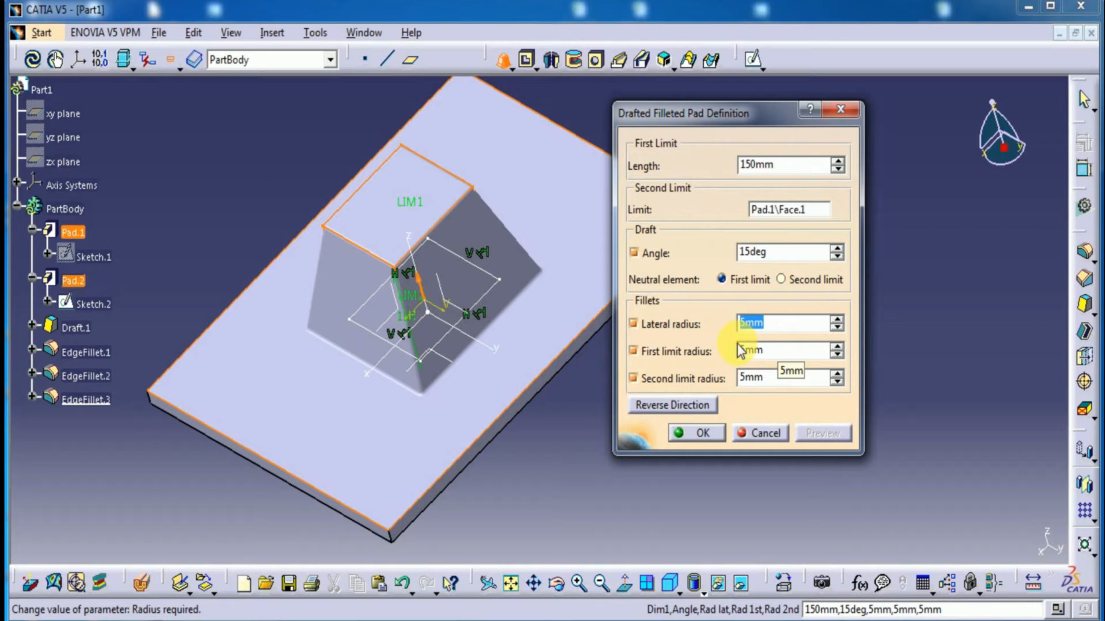
type("10")
left_click(753, 351)
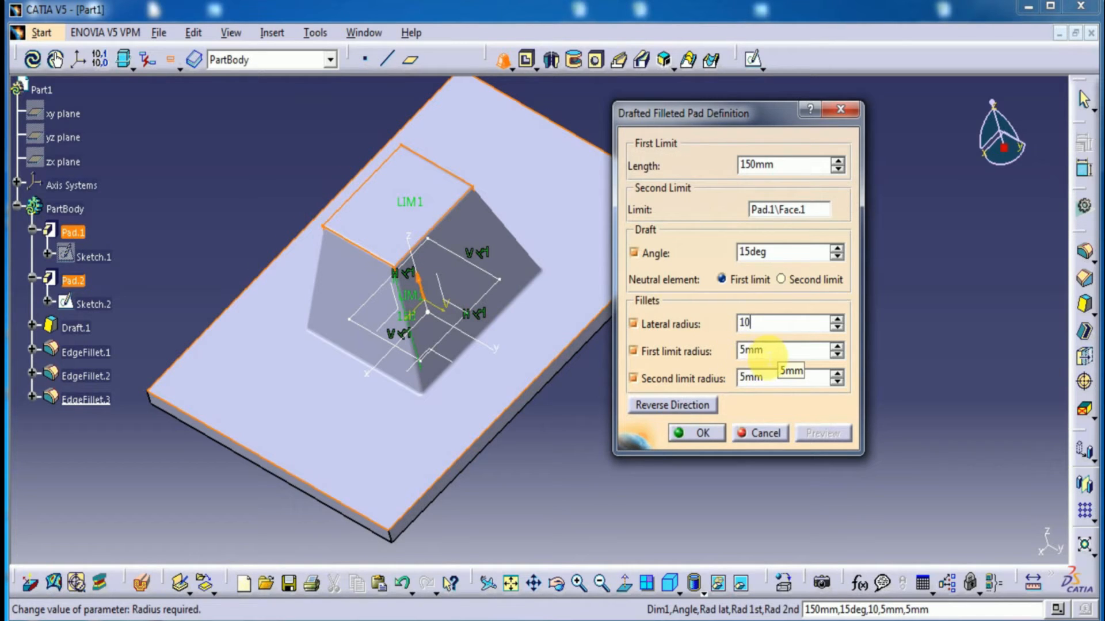
left_click(633, 351)
left_click(633, 351)
double_click(771, 351)
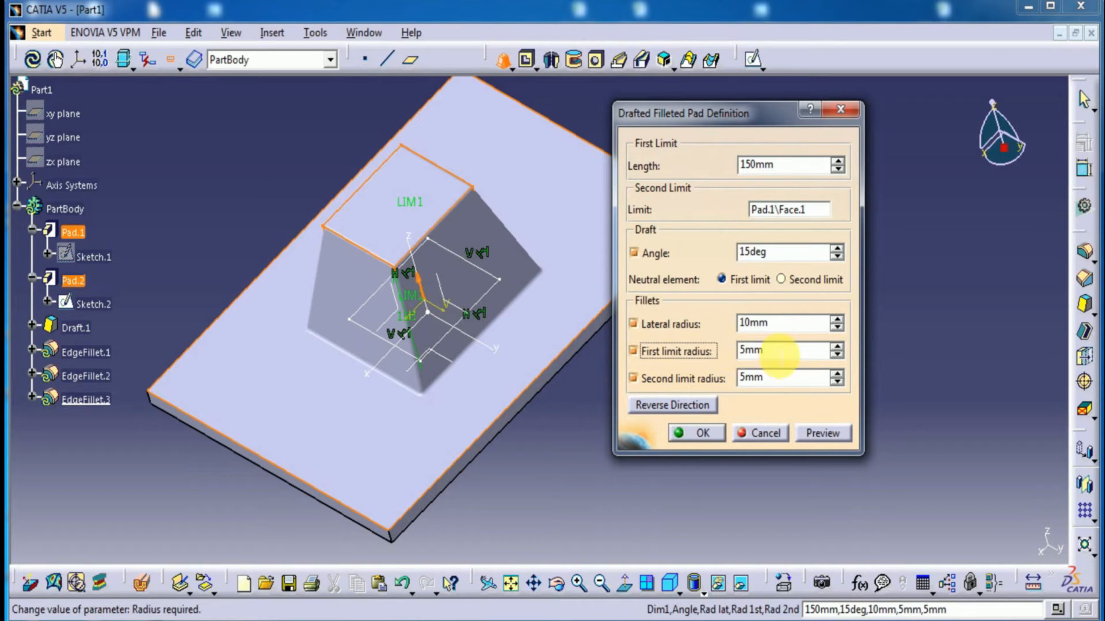
type("1")
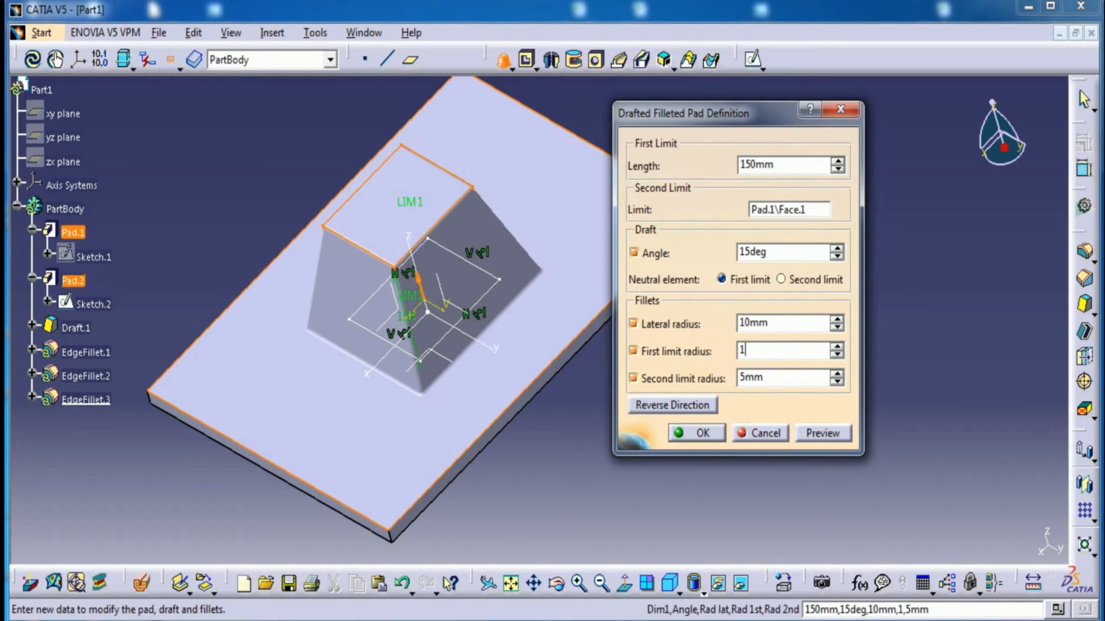
type("4mm")
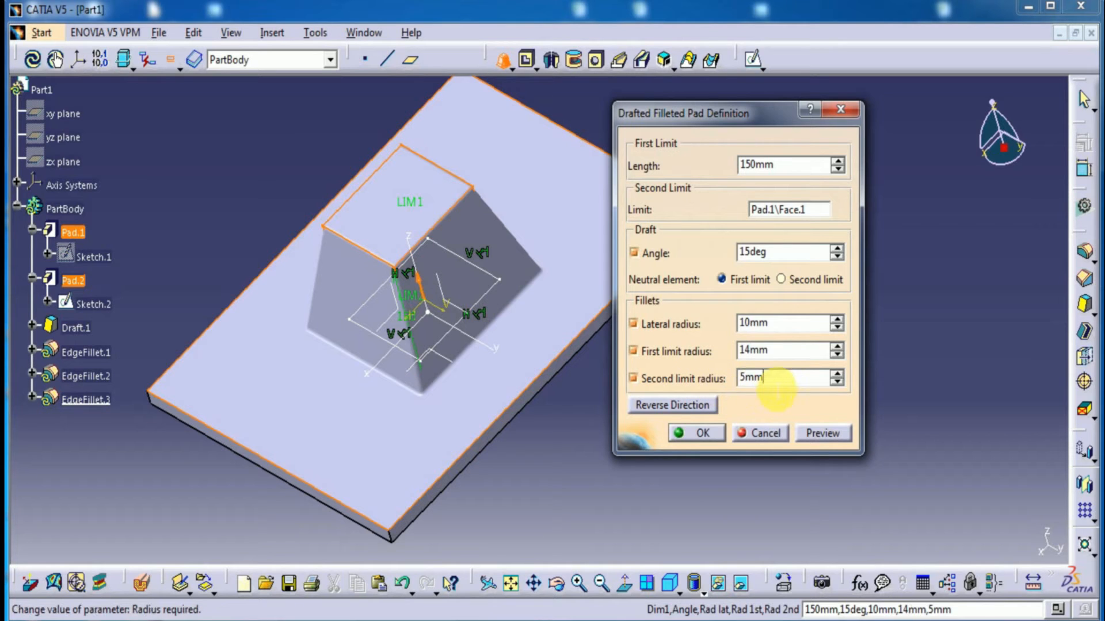
Step: Set the pad's second limit radius to 18 mm, preview the fillets, and create the drafted filleted pad
double_click(774, 383)
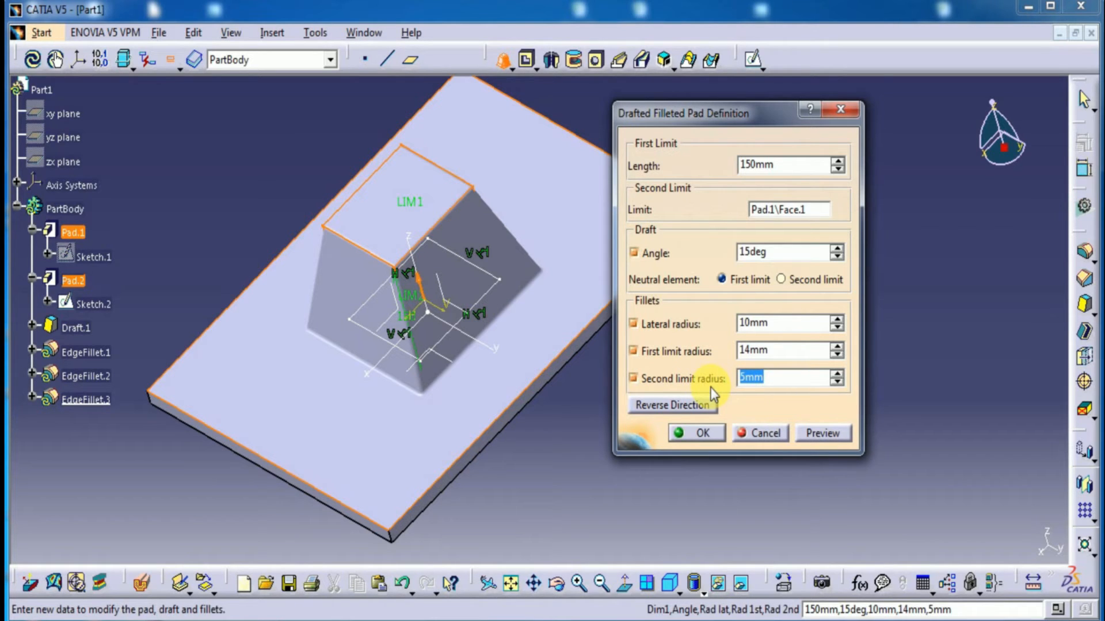
type("15")
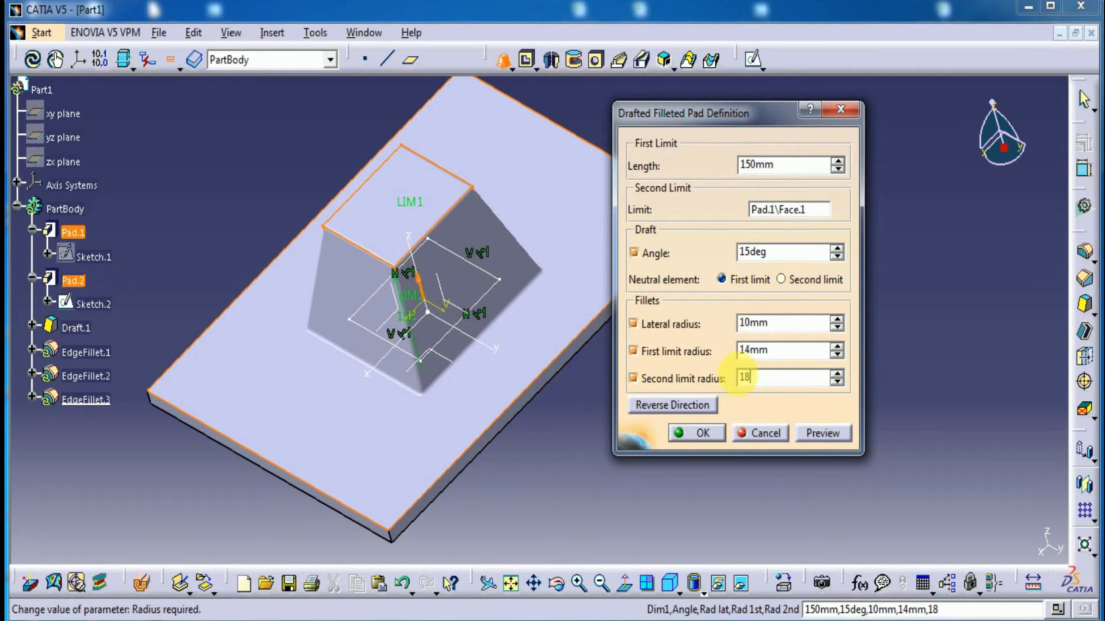
left_click(751, 378)
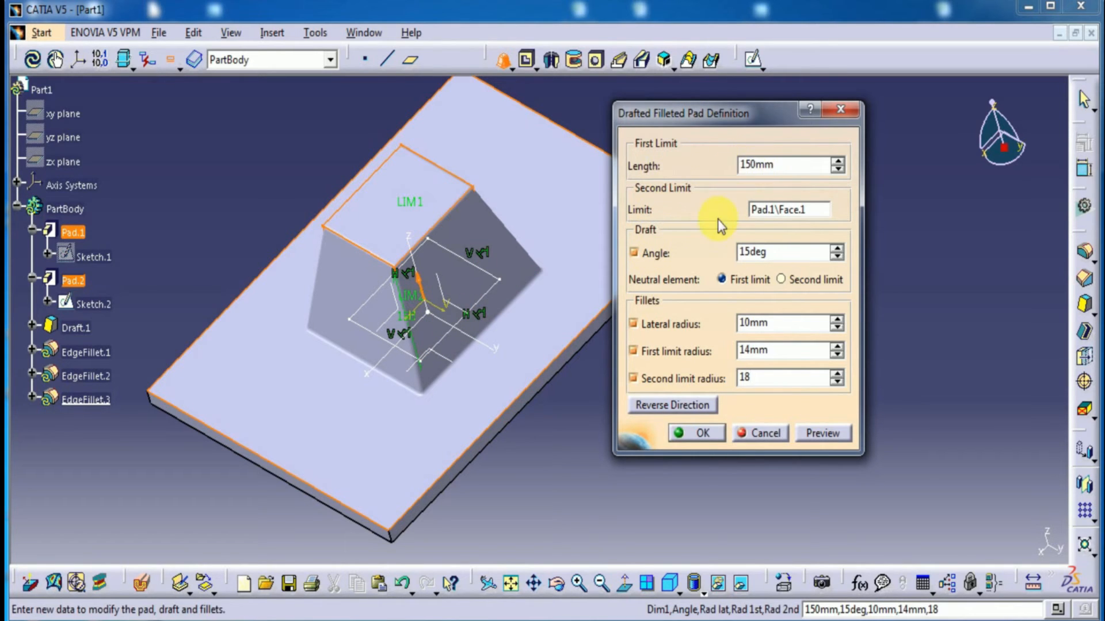
left_click(819, 432)
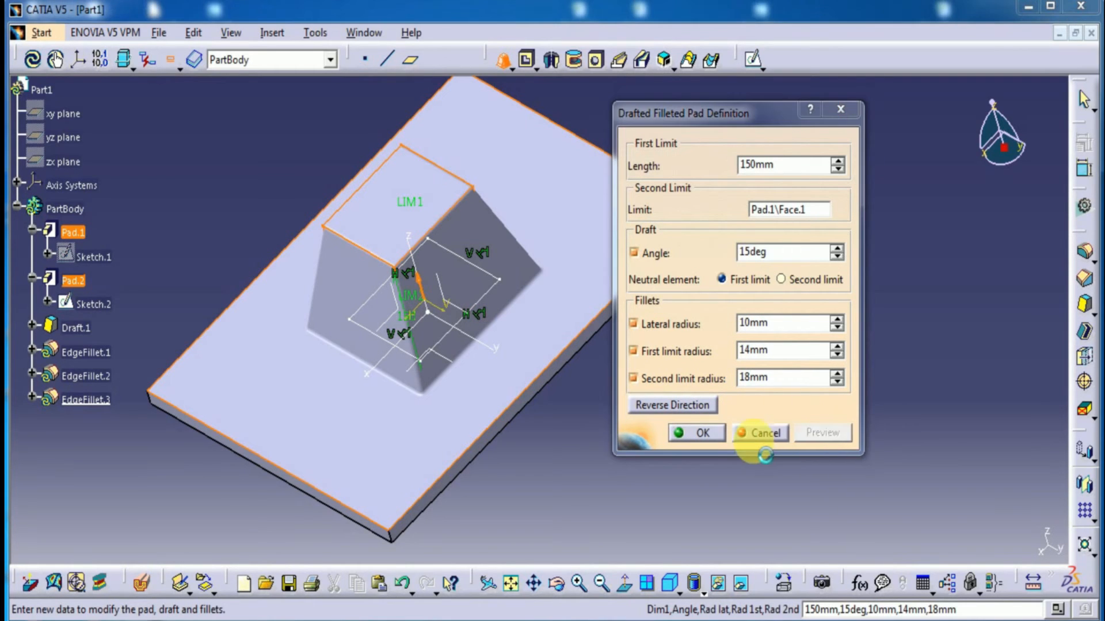
left_click(703, 433)
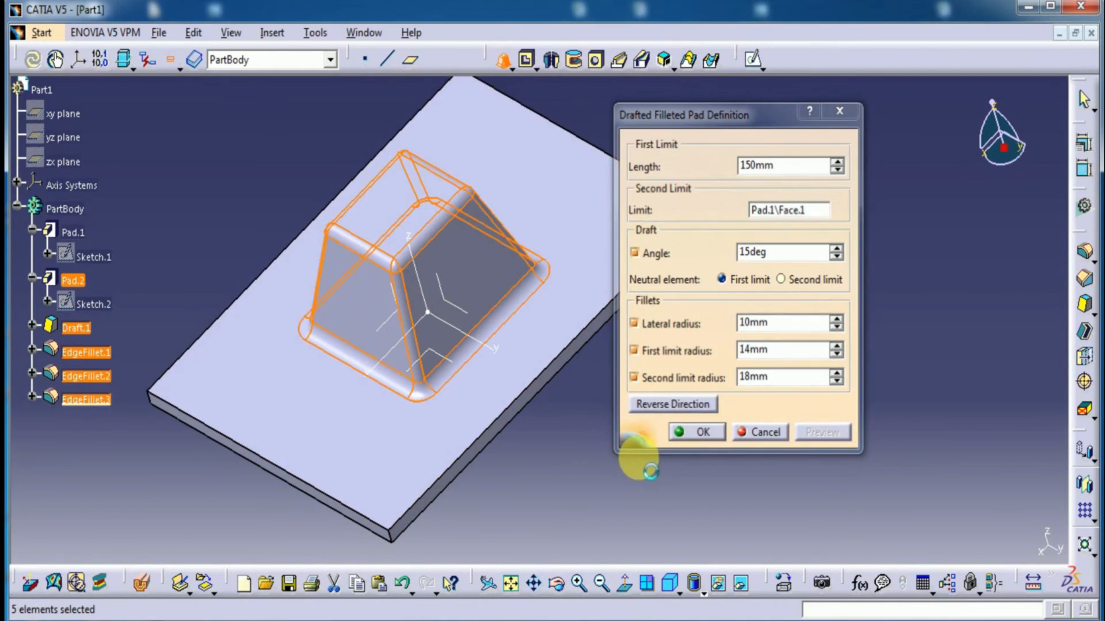
Step: Examine the finished part from several angles, highlighting the base plate and the raised pad features in turn
middle_click_drag(222, 288, 418, 272)
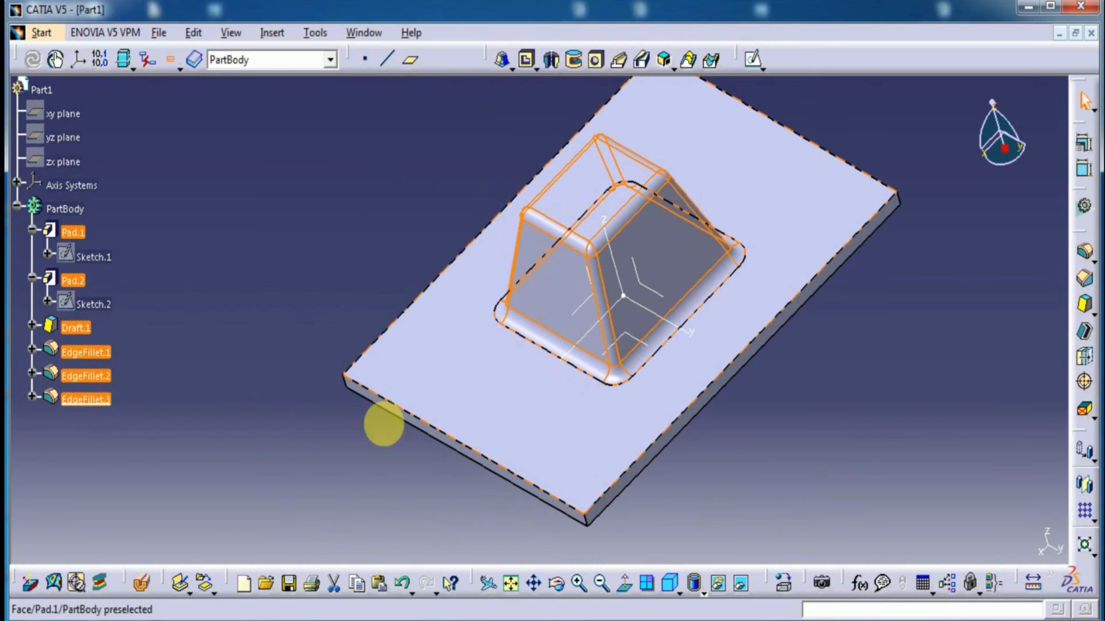
left_click(401, 500)
middle_click_drag(395, 491, 368, 440)
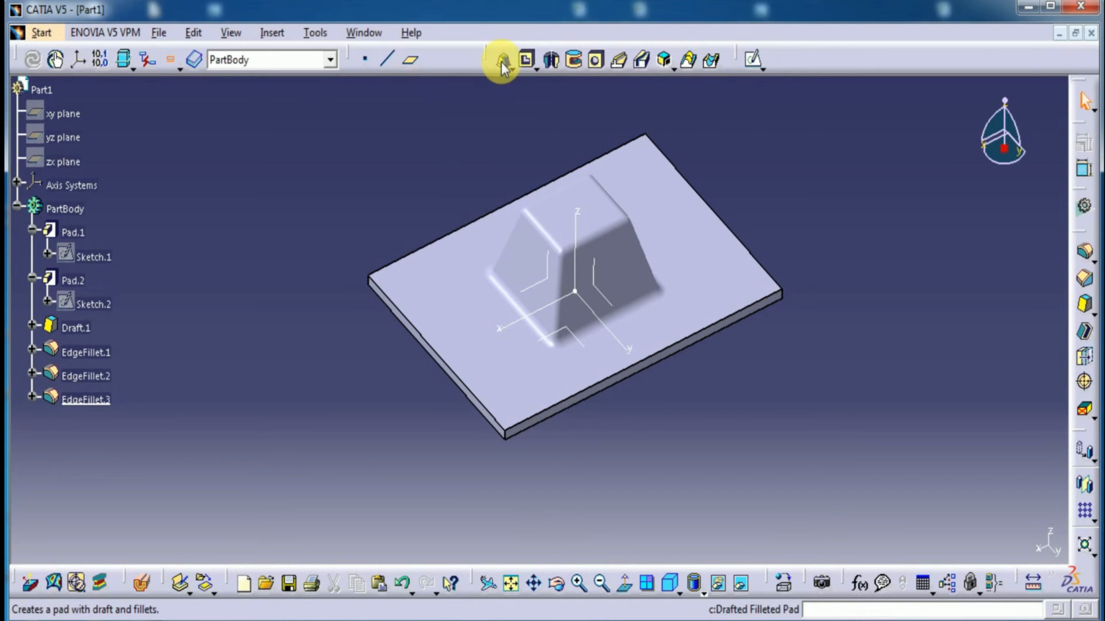
left_click(424, 137)
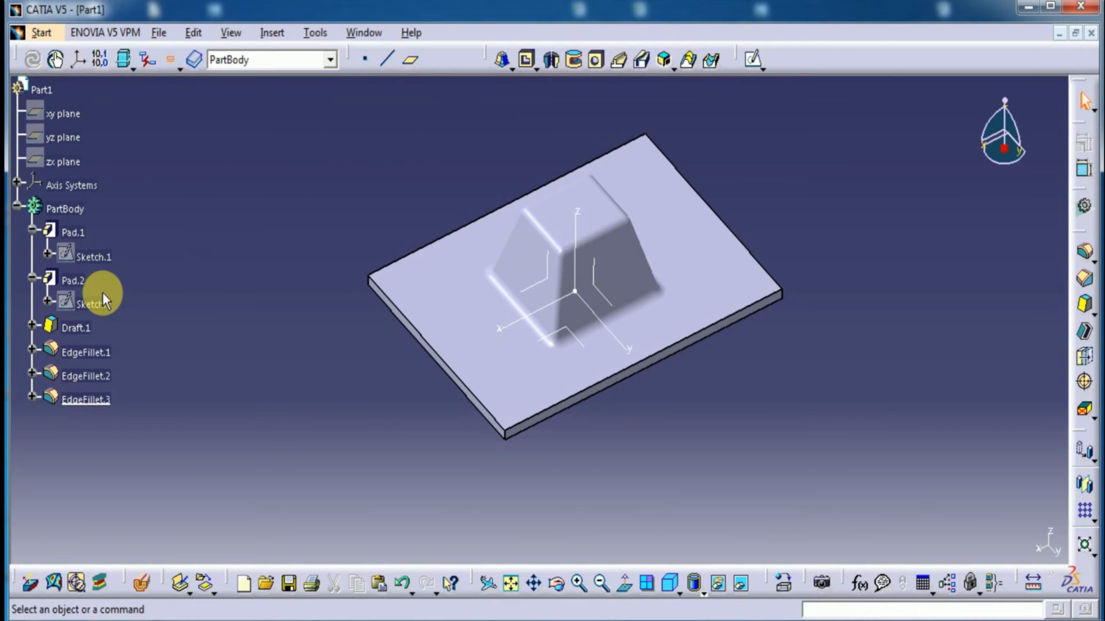
left_click(73, 233)
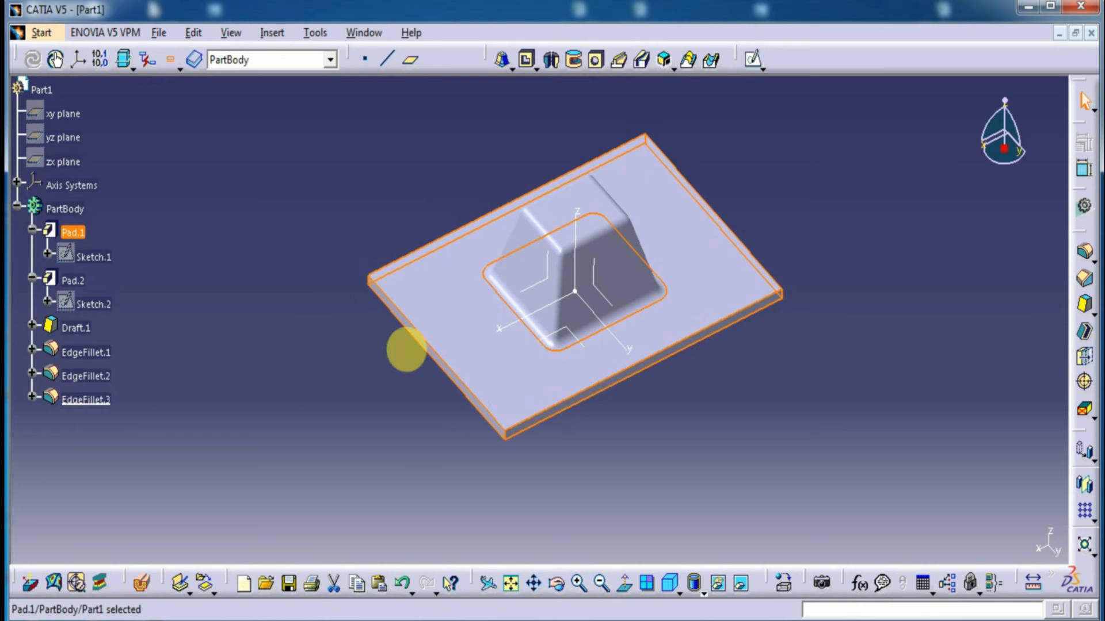
left_click(264, 288)
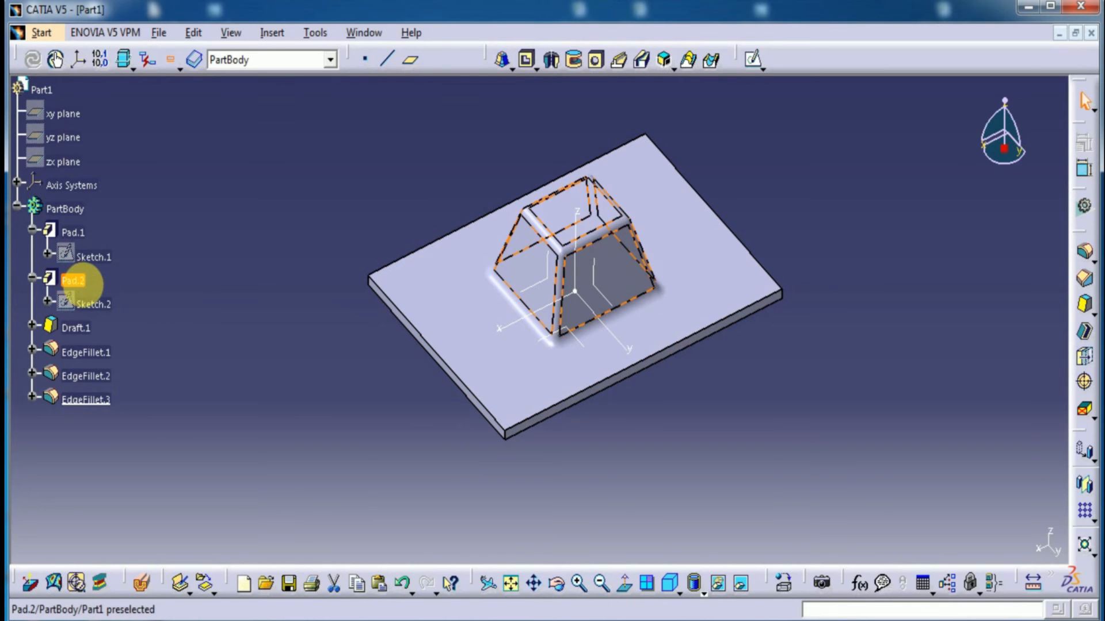
left_click(73, 281)
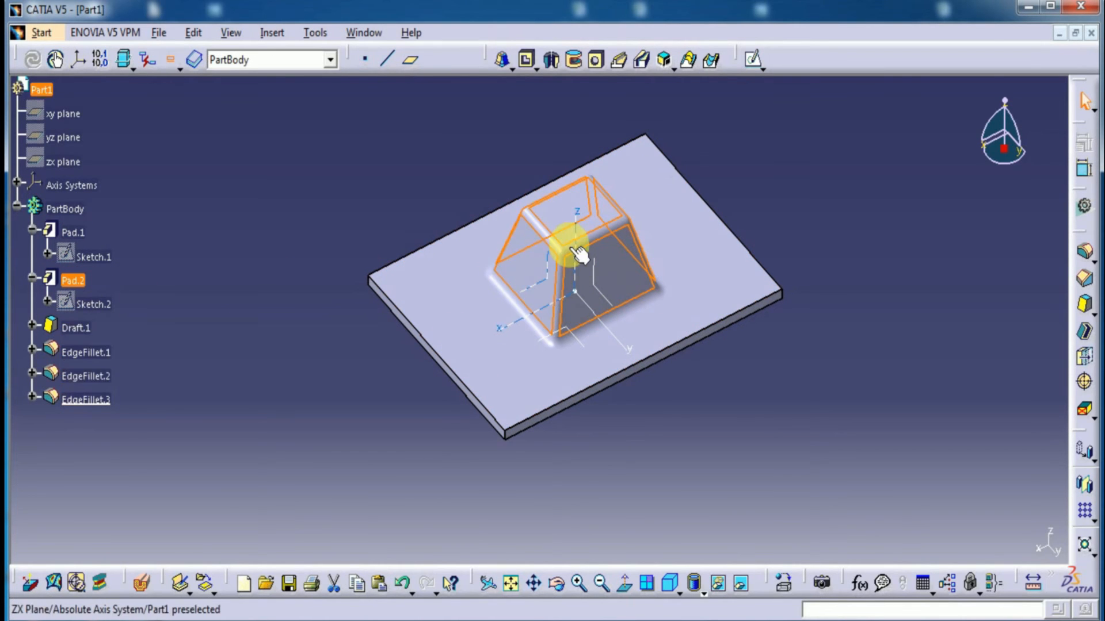
middle_click_drag(641, 414, 590, 344)
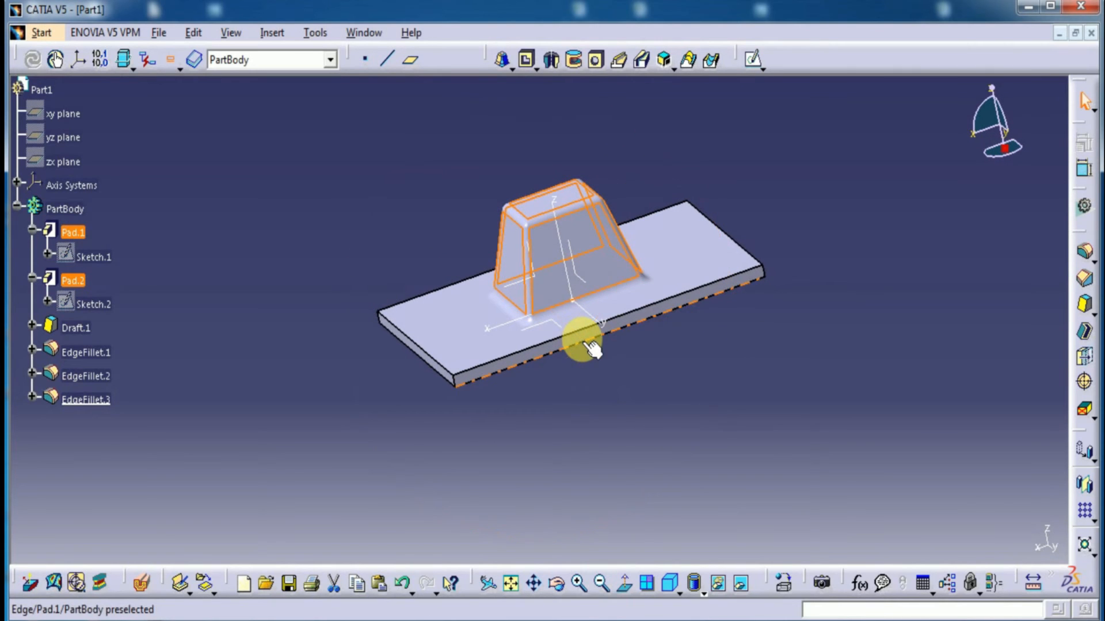
Step: Highlight the draft and the first edge fillet in turn to see which pad faces and edges they cover
middle_click_drag(374, 226, 407, 249)
left_click(83, 331)
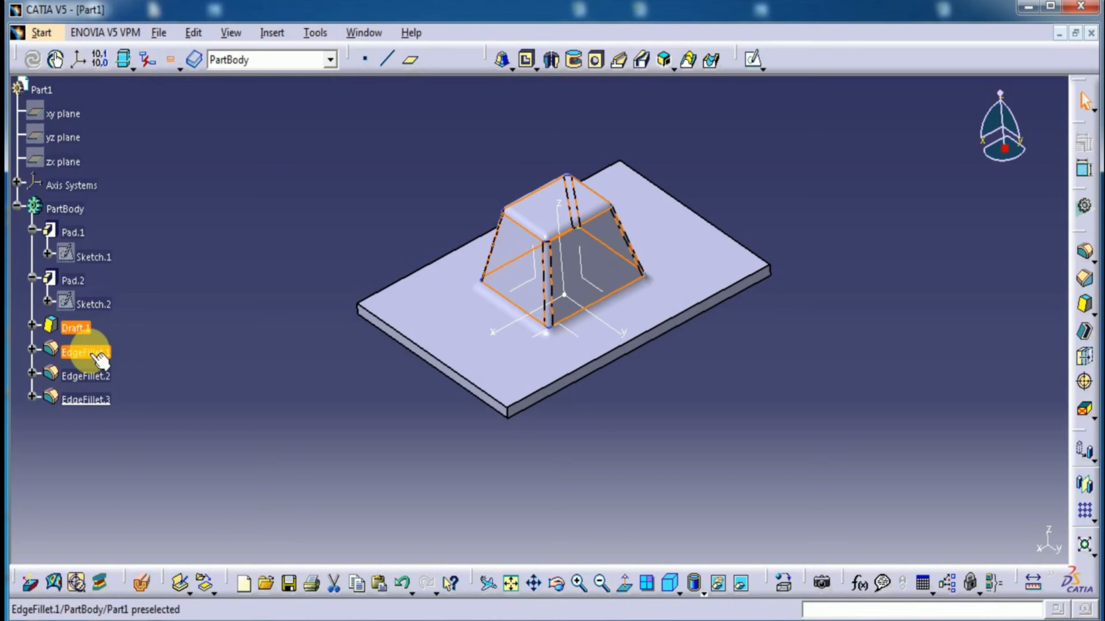
left_click(98, 351)
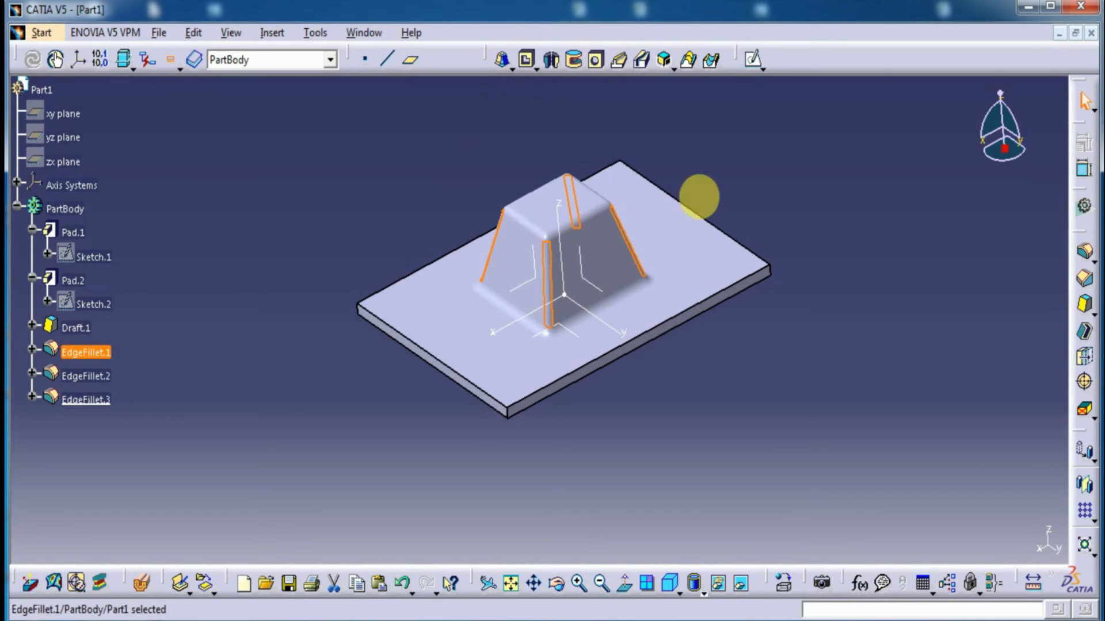
Step: Clear the selection and look through the separate dress-up feature commands, including the fillet and draft types
left_click(1094, 262)
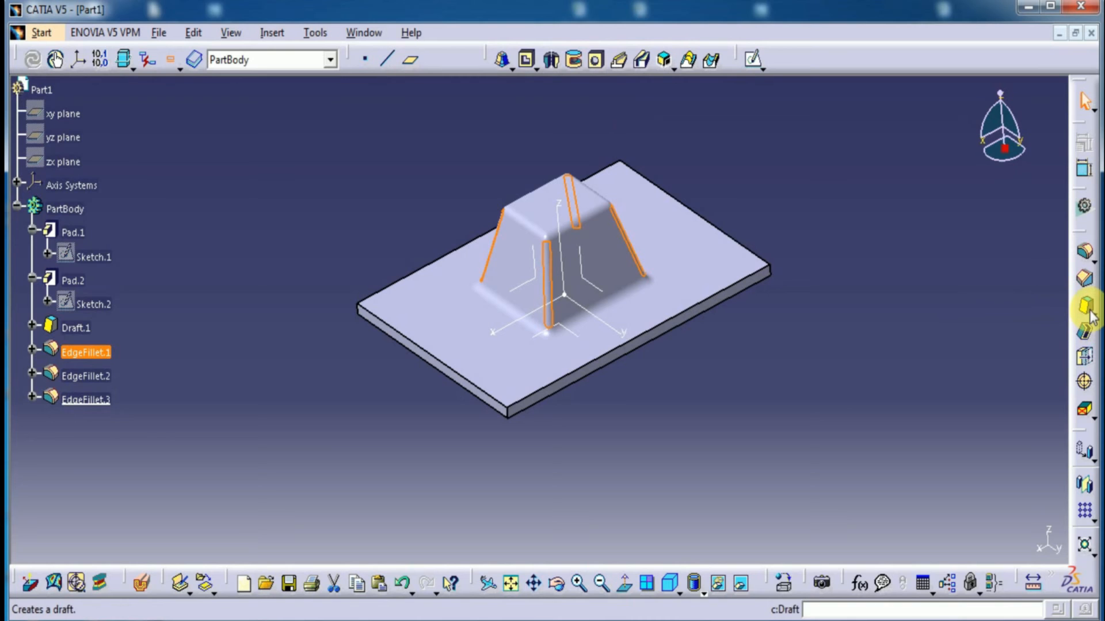
left_click(1044, 305)
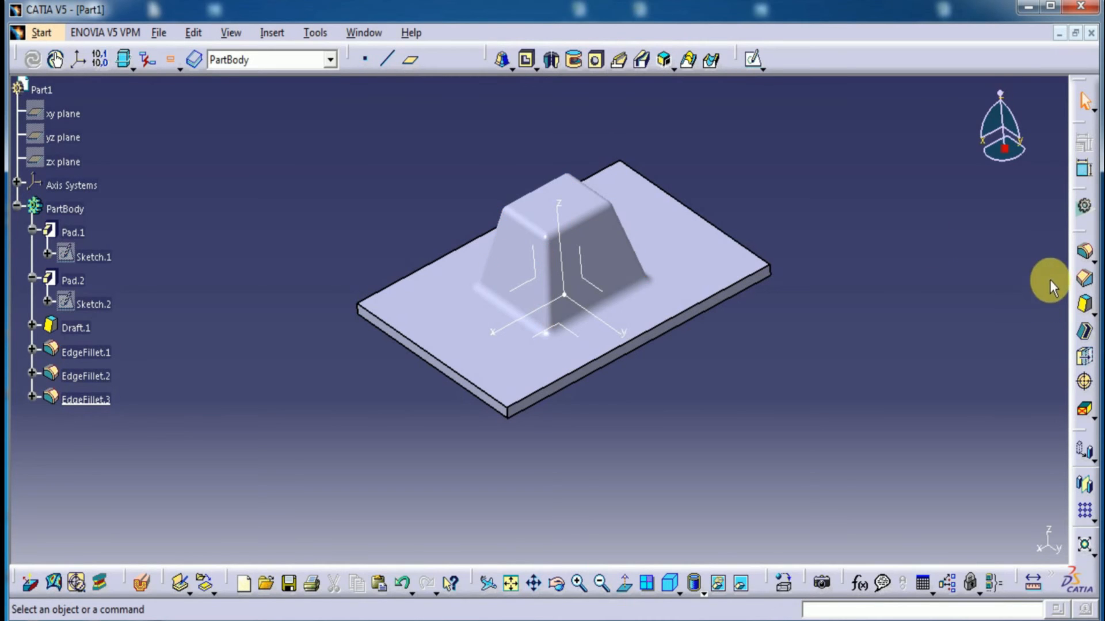
left_click(271, 30)
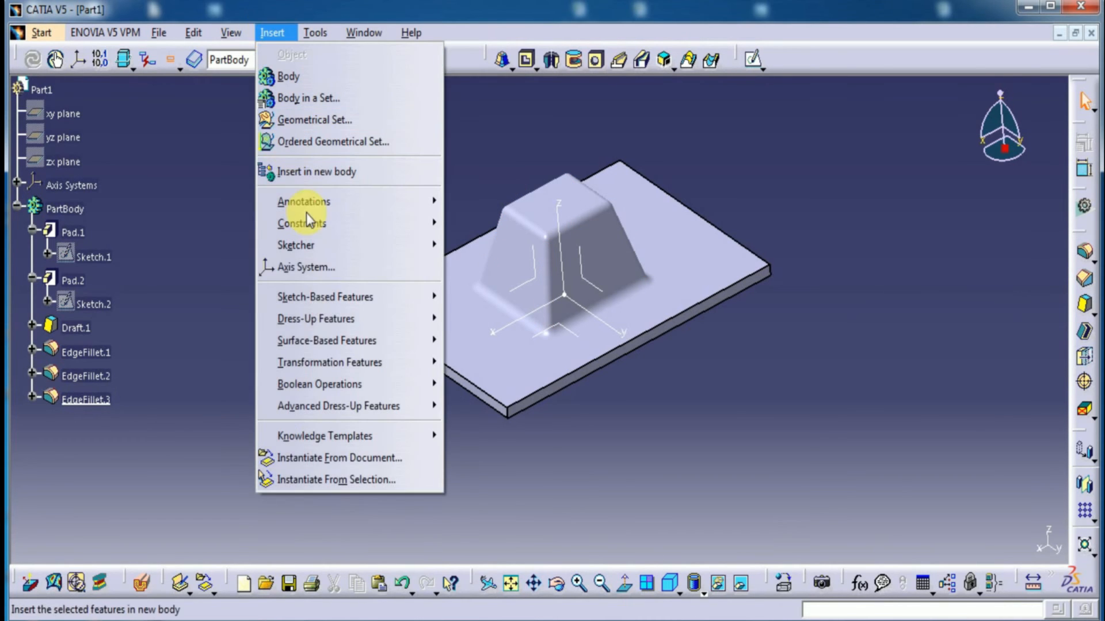
mouse_move(313, 326)
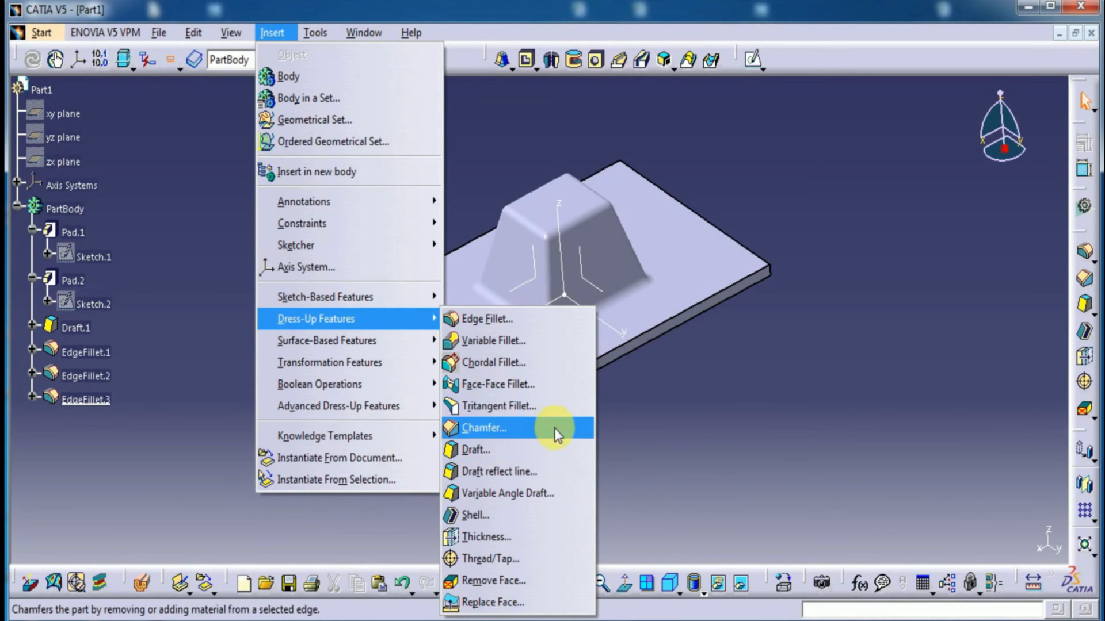
left_click(664, 273)
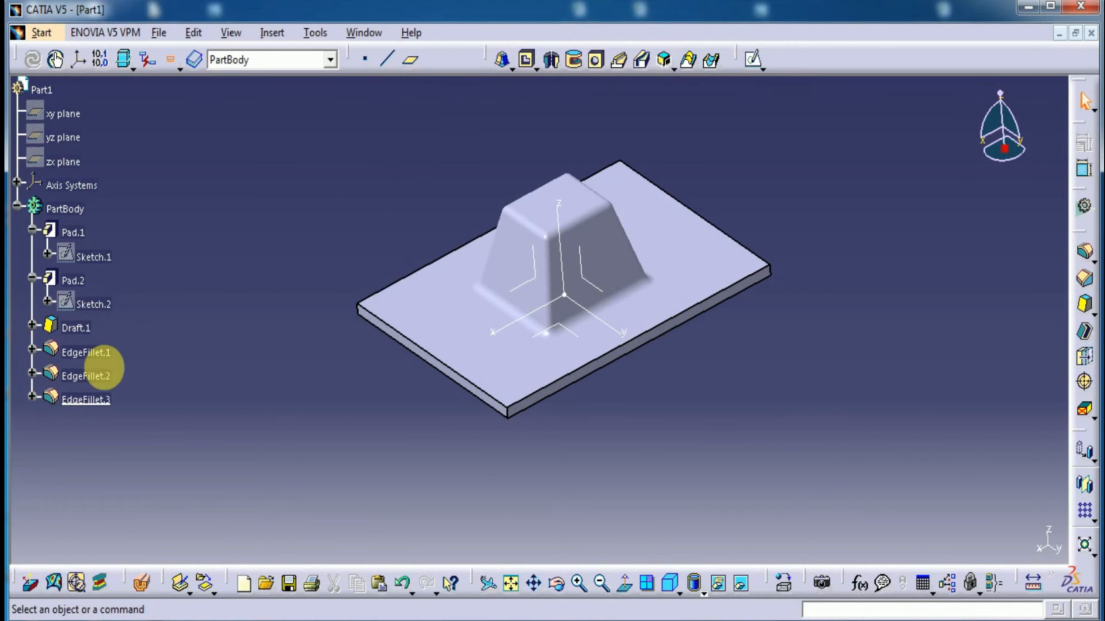
Step: Edit the fillet on the pad's four lateral edges, setting its radius to 6 mm
middle_click_drag(197, 339, 175, 318)
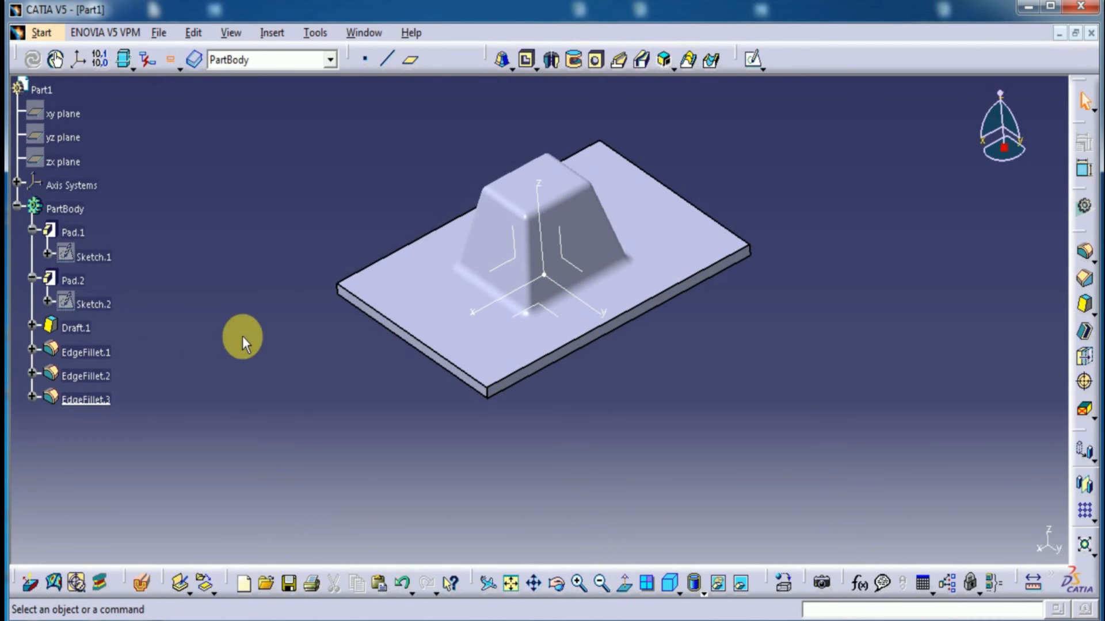
left_click(80, 353)
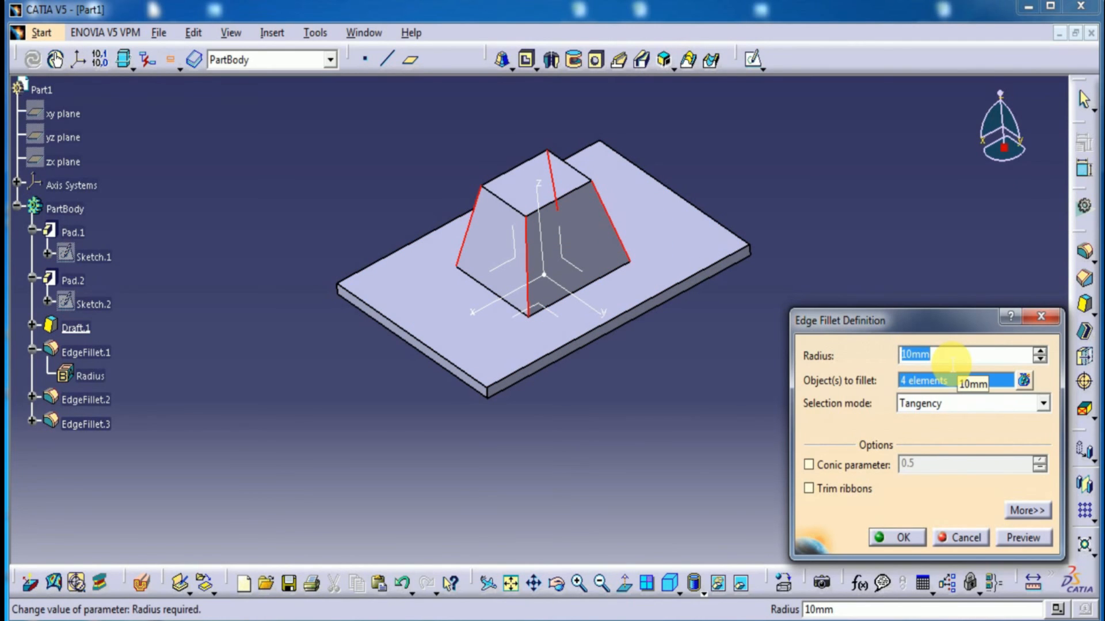
type("6")
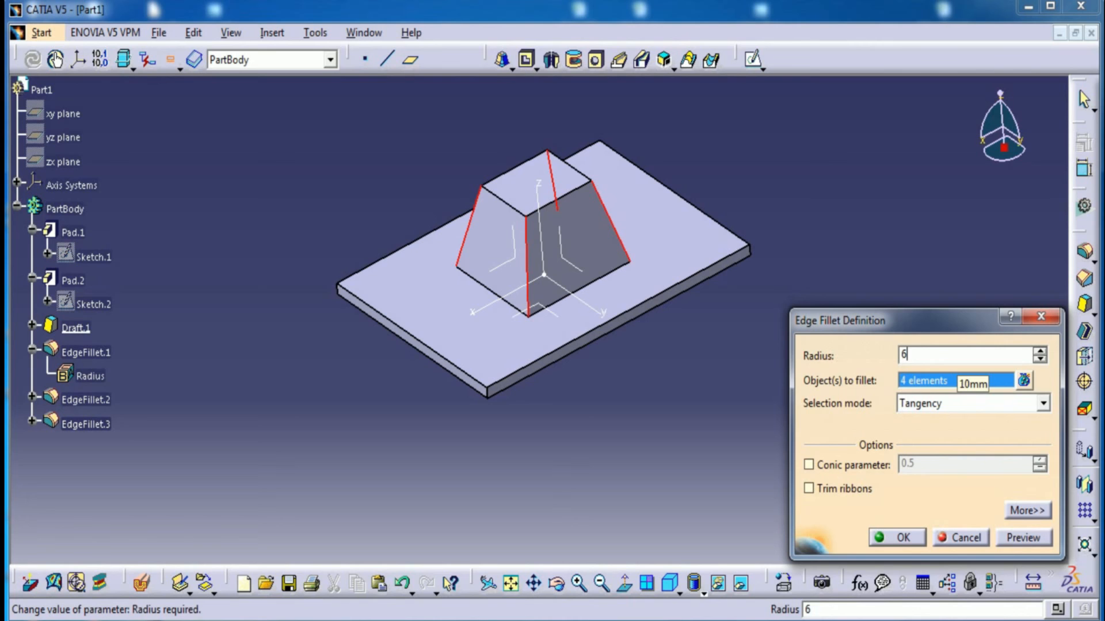
left_click(1014, 544)
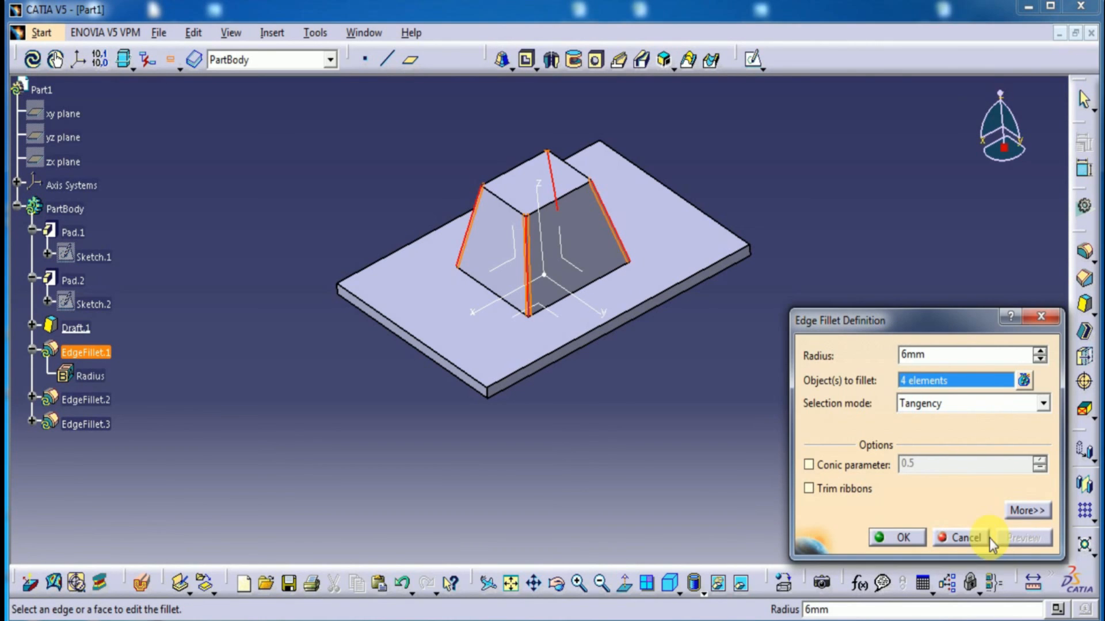
left_click(900, 537)
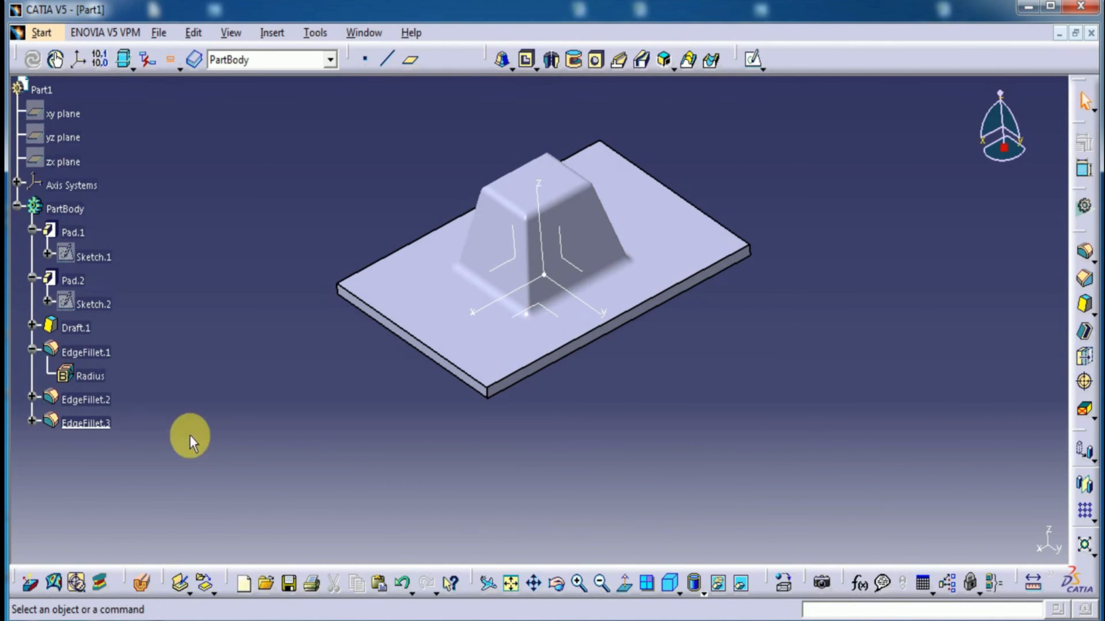
Step: Edit the fillet around the pad's top face, setting its radius to 12 mm
double_click(94, 399)
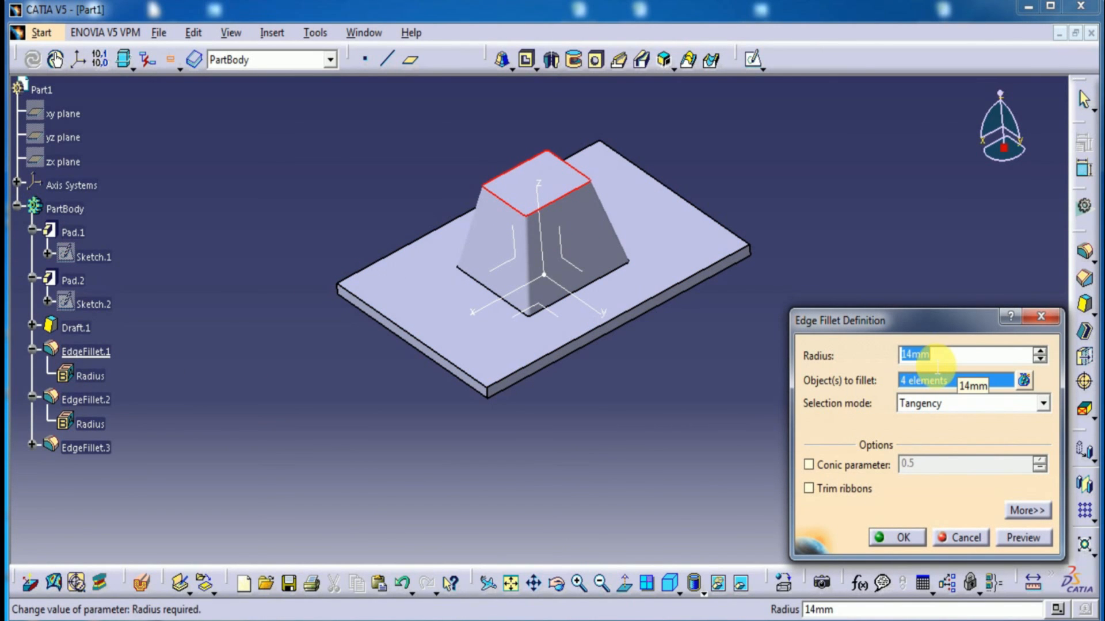
type("12")
left_click(1022, 537)
left_click(902, 537)
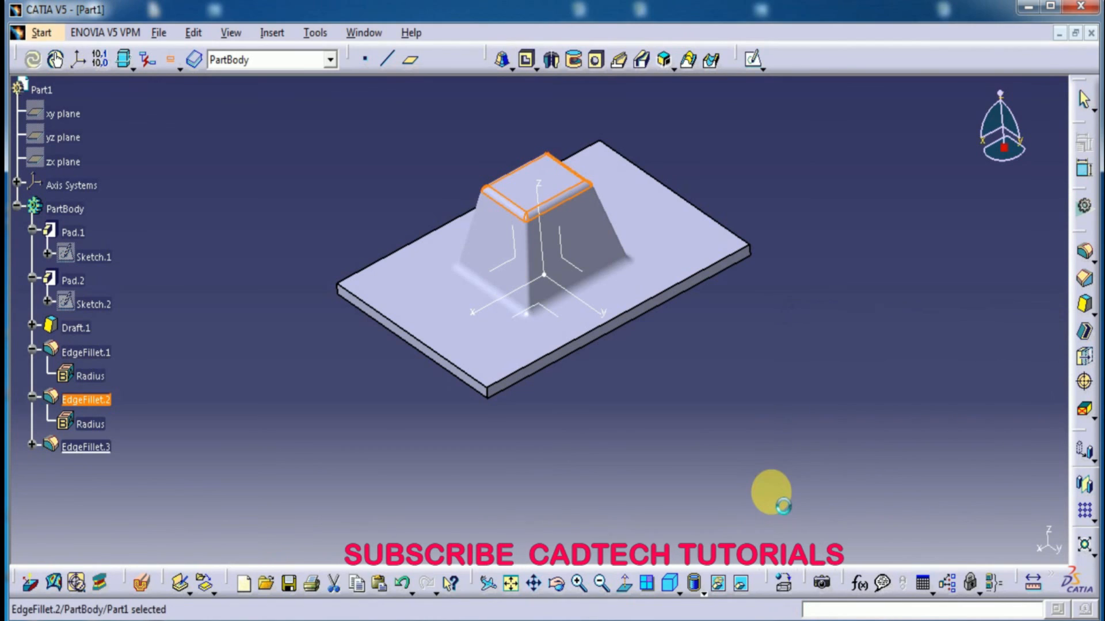
Step: Edit the fillet where the pad meets the base plate, setting its radius to 20 mm
double_click(102, 449)
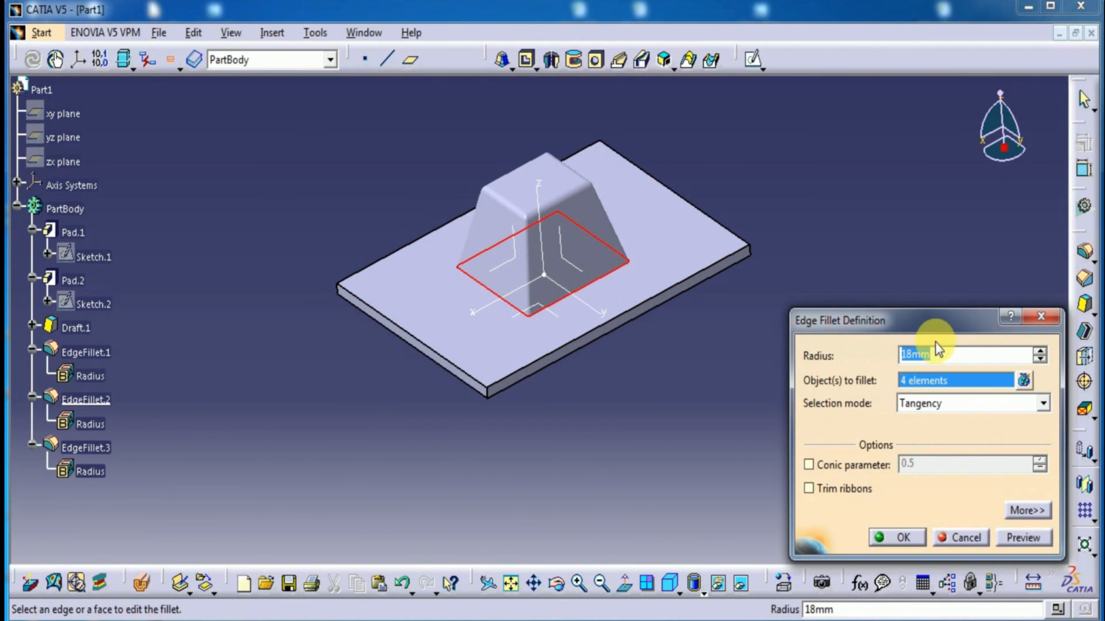
type("20")
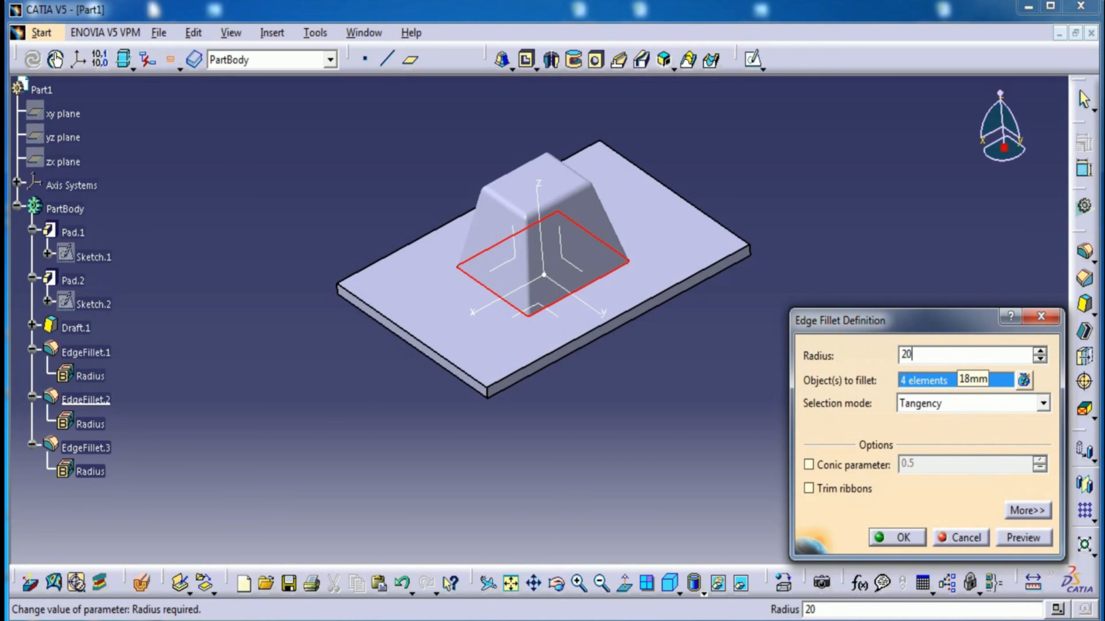
left_click(1017, 538)
left_click(913, 538)
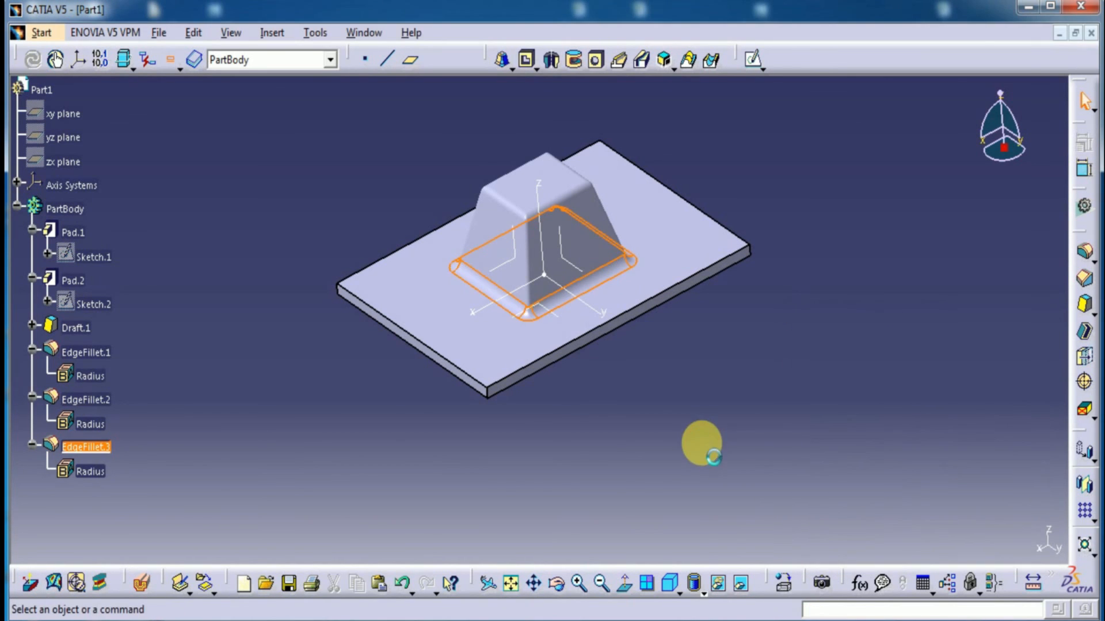
Step: Inspect the drafted pad and its edited fillets from several angles
middle_click_drag(660, 420, 678, 459)
left_click(660, 420)
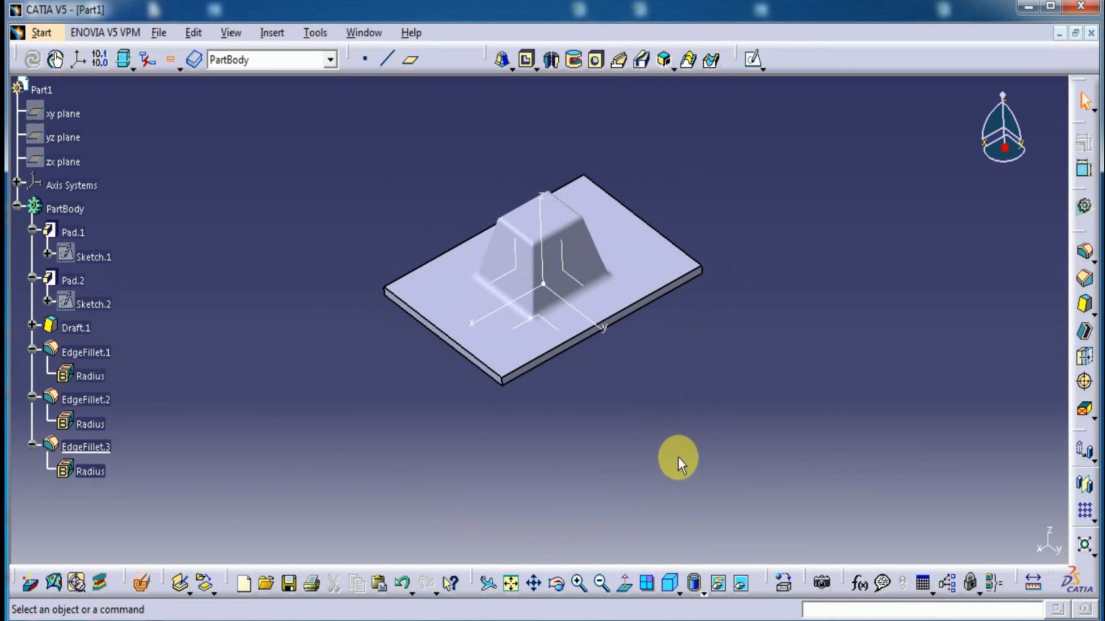
middle_click_drag(636, 419, 557, 433)
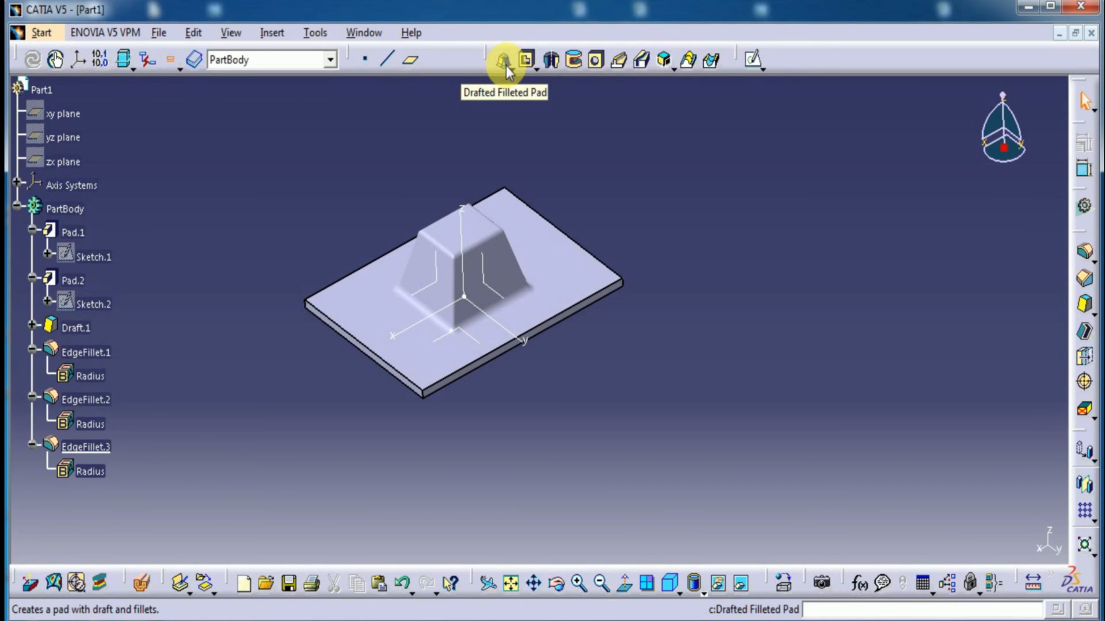
left_click(570, 143)
middle_click_drag(570, 142, 572, 179)
middle_click_drag(434, 168, 456, 183)
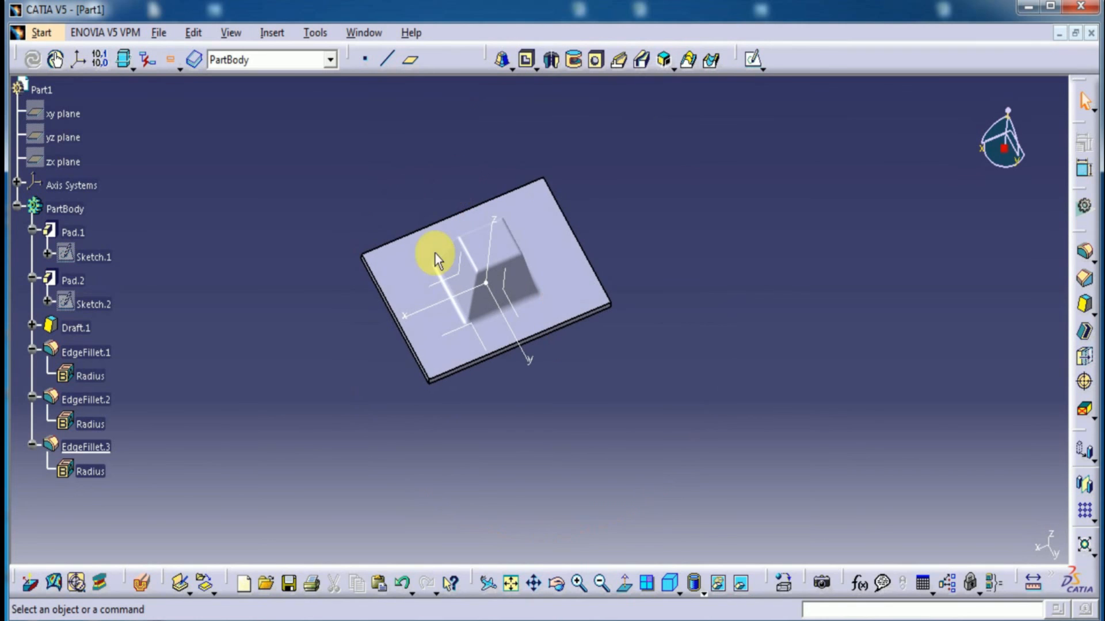